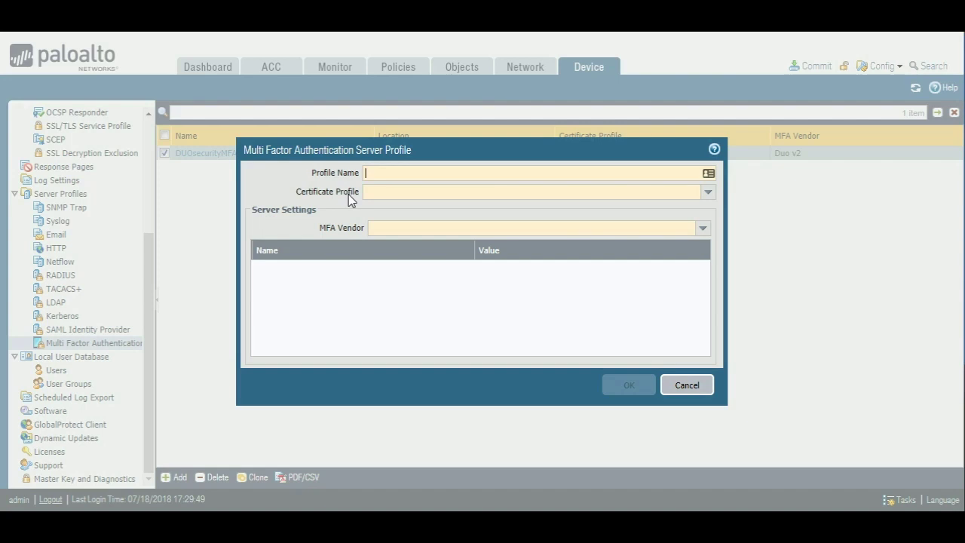
# - Examine the new certificate profile form and the import form for its CA certificate, closing both without saving
pyautogui.click(709, 194)
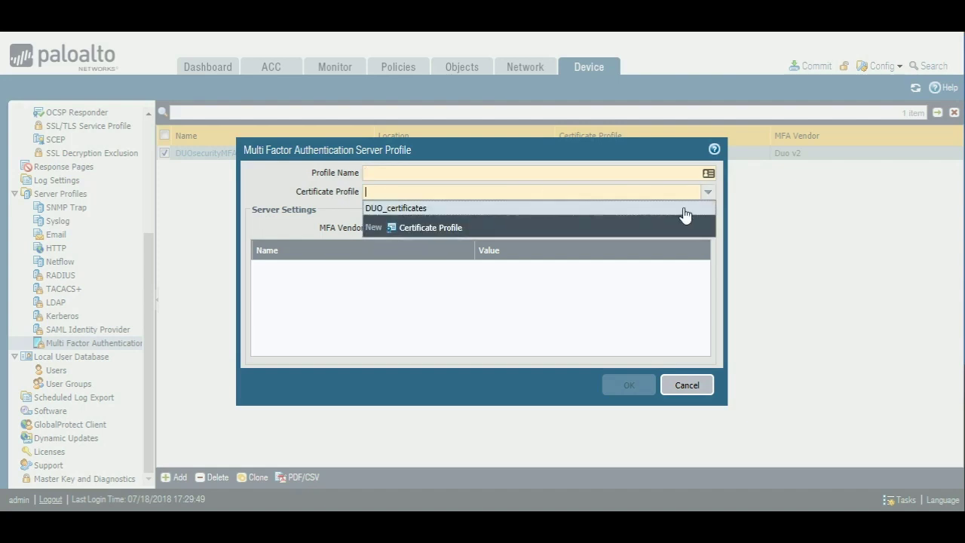
pyautogui.click(445, 228)
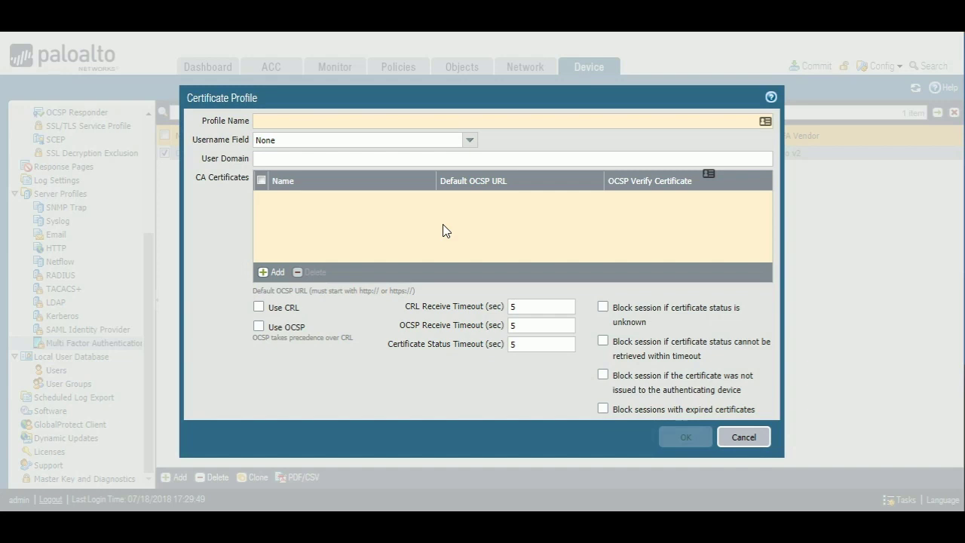
pyautogui.click(268, 272)
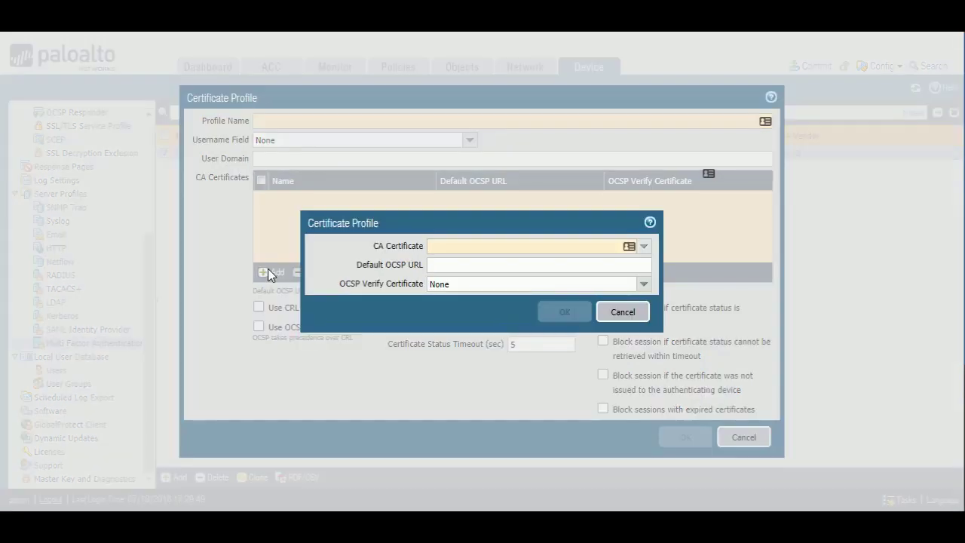
pyautogui.click(643, 248)
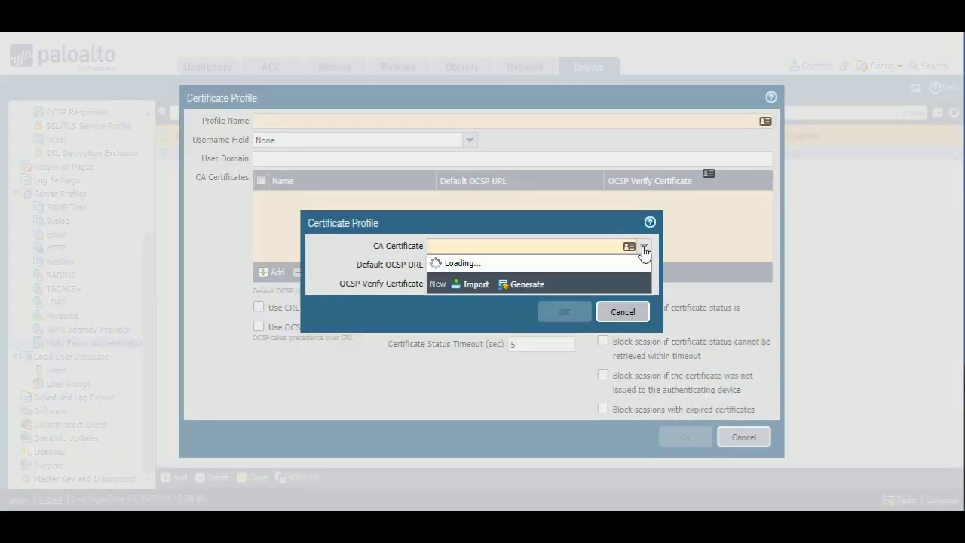
pyautogui.click(471, 310)
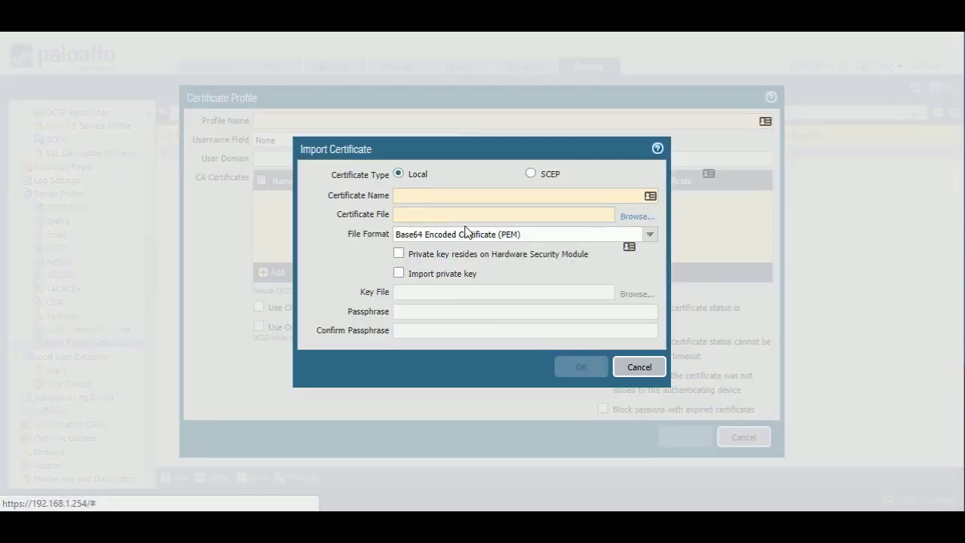
pyautogui.click(620, 364)
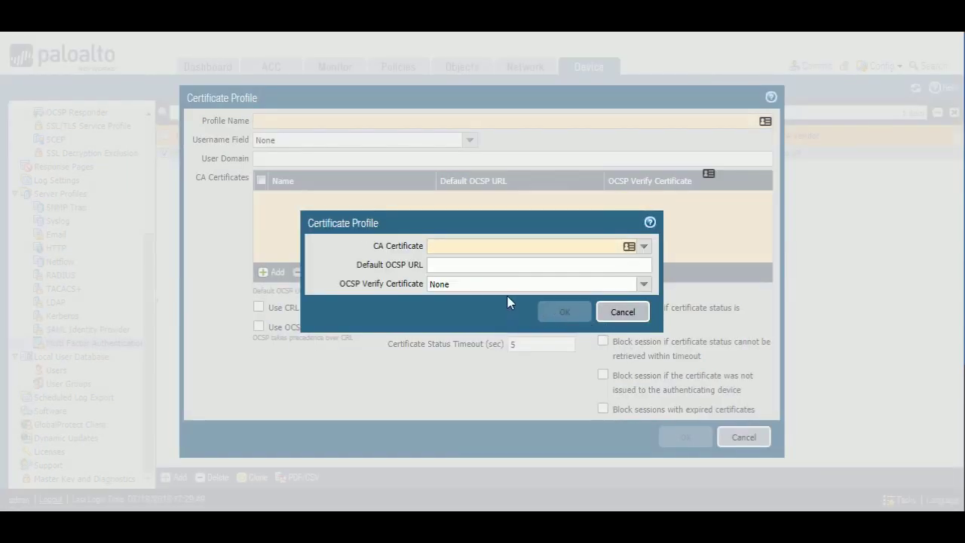
pyautogui.click(621, 314)
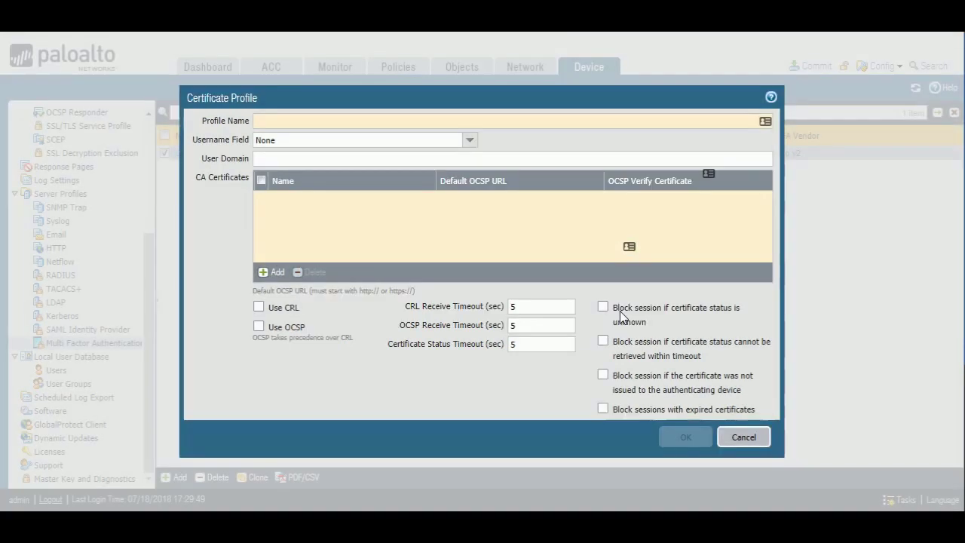
pyautogui.click(738, 436)
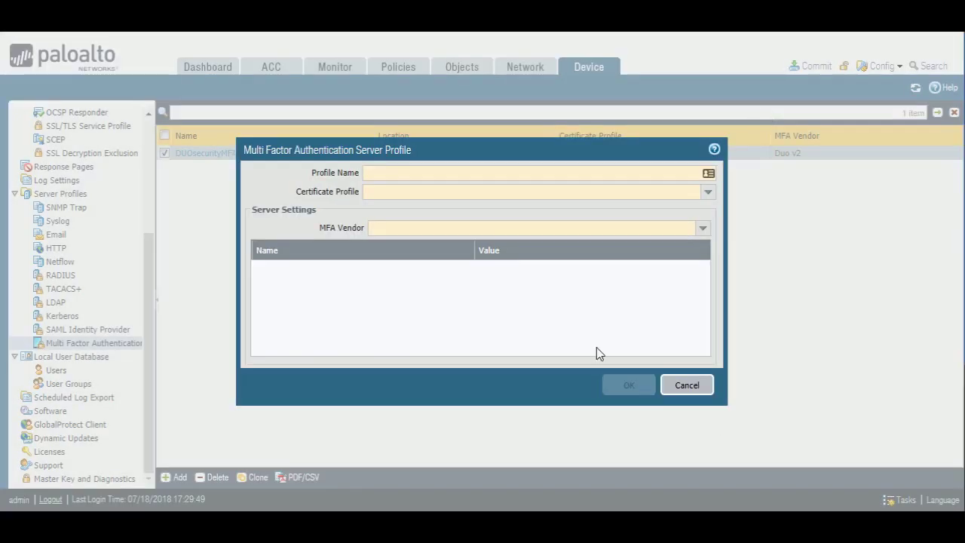
# - Choose DUO_certificates as the certificate profile and Duo v2 as the MFA vendor in the new server profile
pyautogui.click(707, 193)
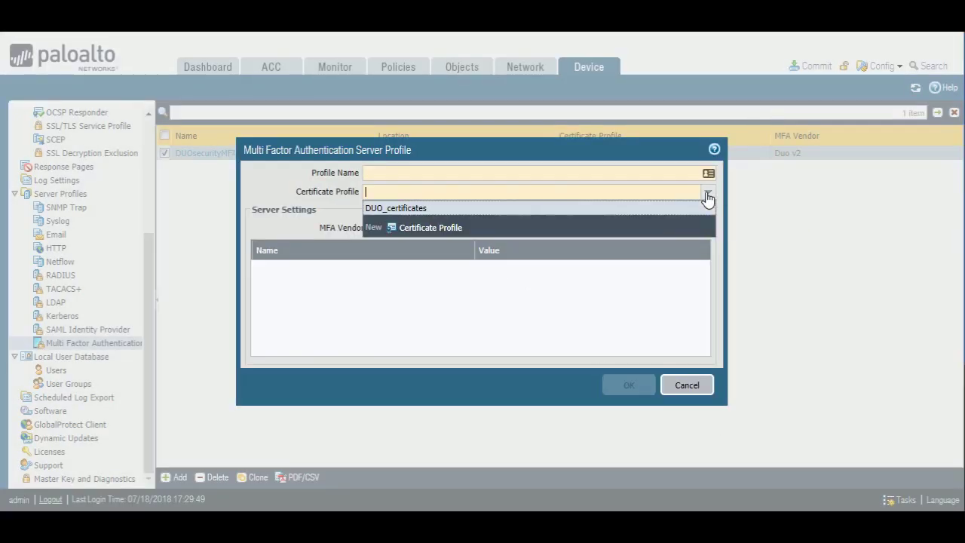
pyautogui.click(431, 205)
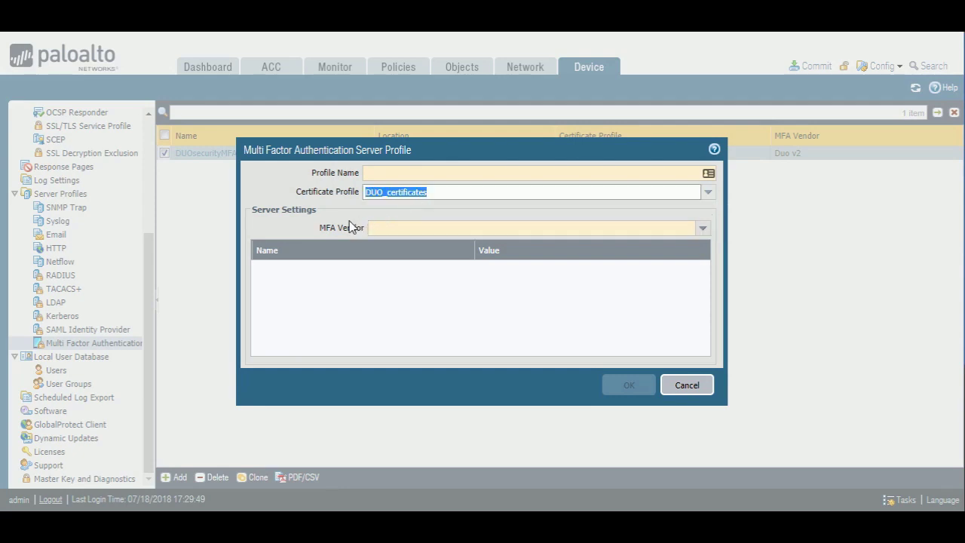
pyautogui.click(702, 230)
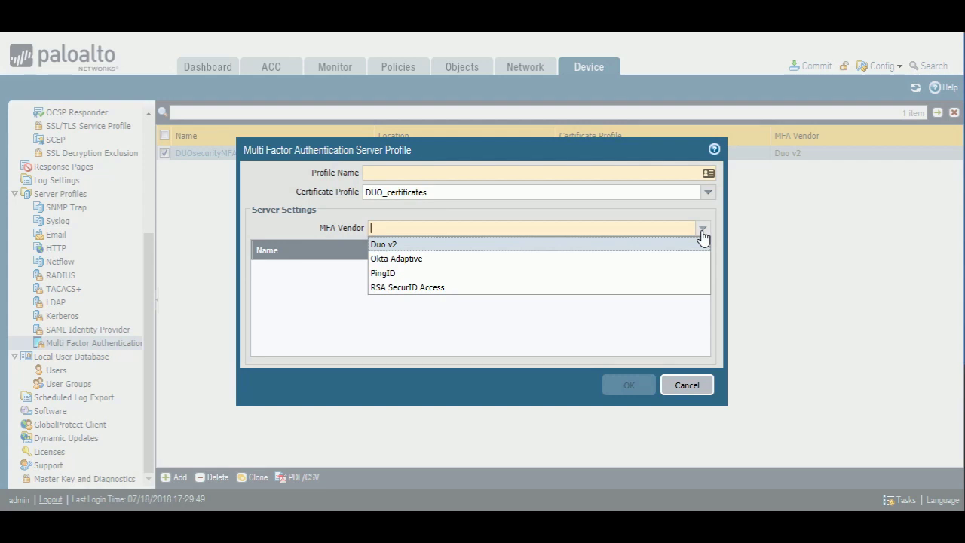
pyautogui.click(618, 243)
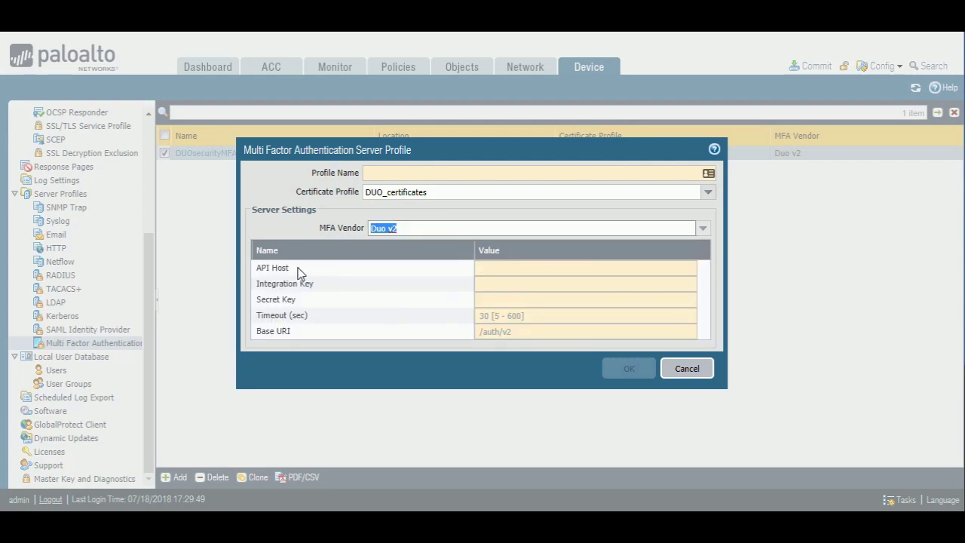
# - Examine the server settings required for Okta Adaptive, PingID and RSA SecurID Access, discarding the new MFA server profile
pyautogui.click(674, 228)
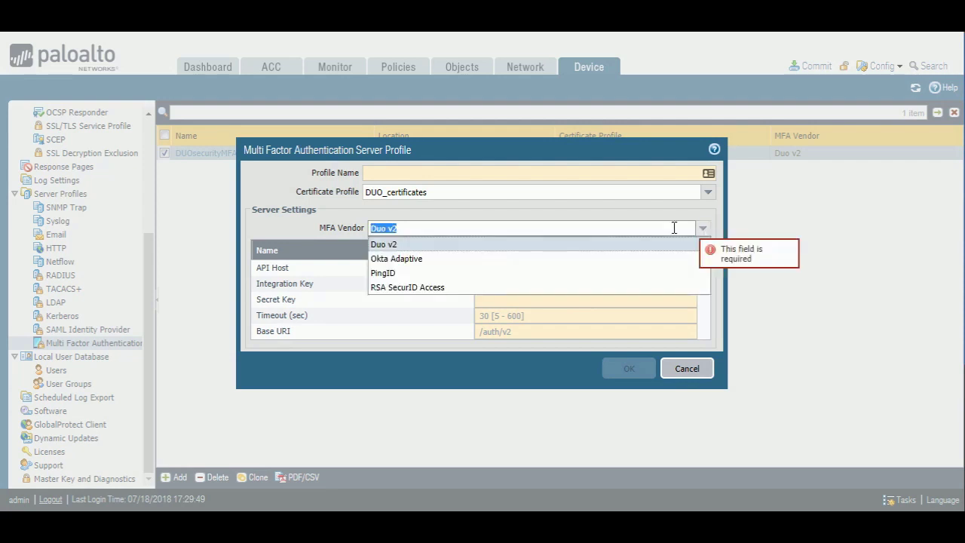
pyautogui.click(441, 260)
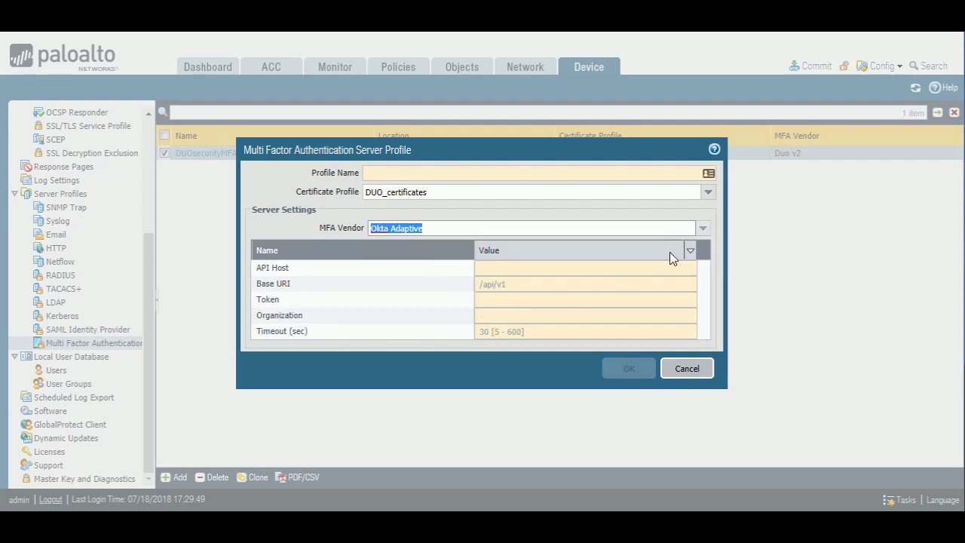
pyautogui.click(625, 229)
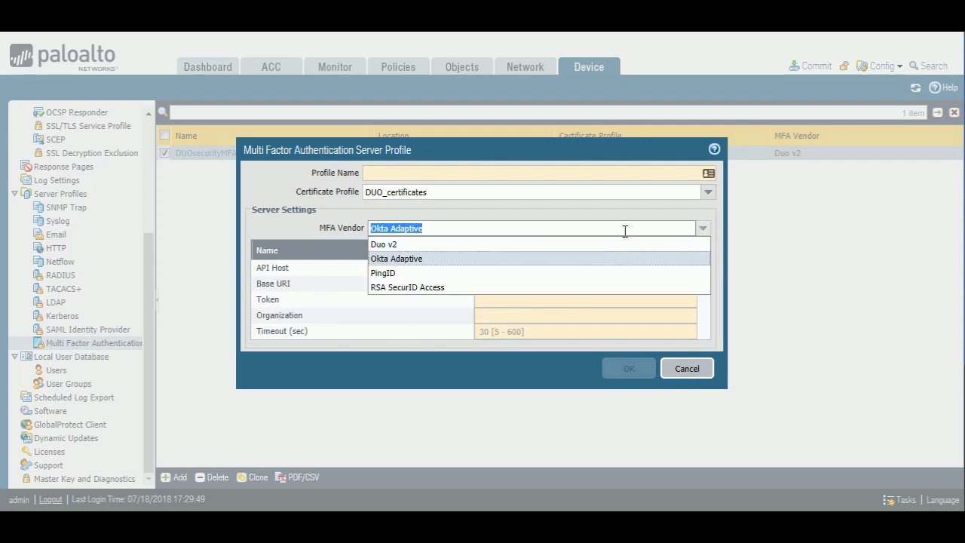
pyautogui.click(406, 277)
pyautogui.click(701, 228)
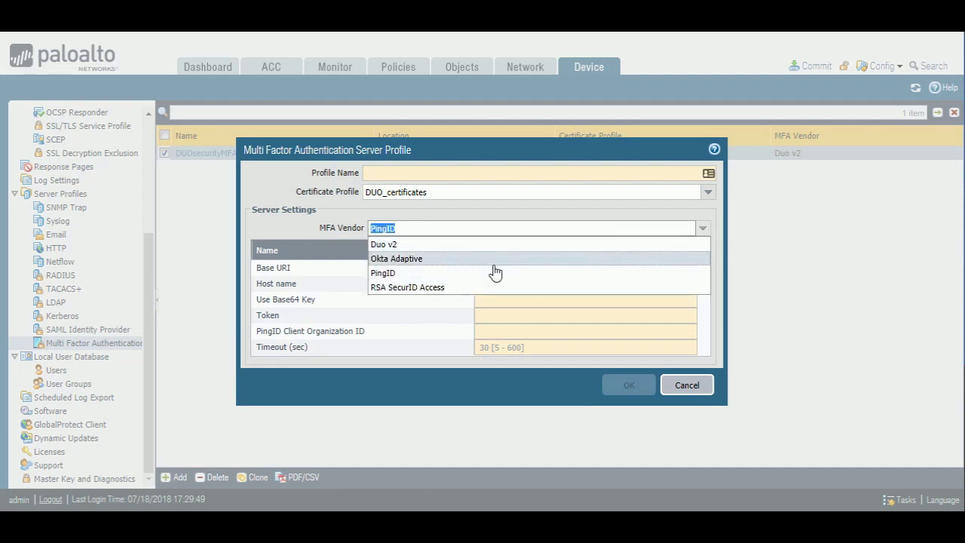
pyautogui.click(433, 287)
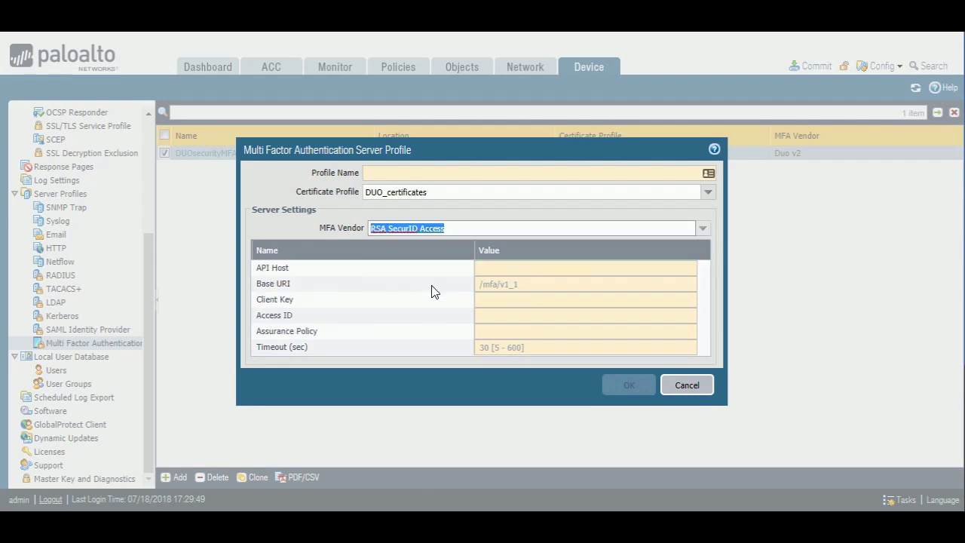
pyautogui.click(671, 391)
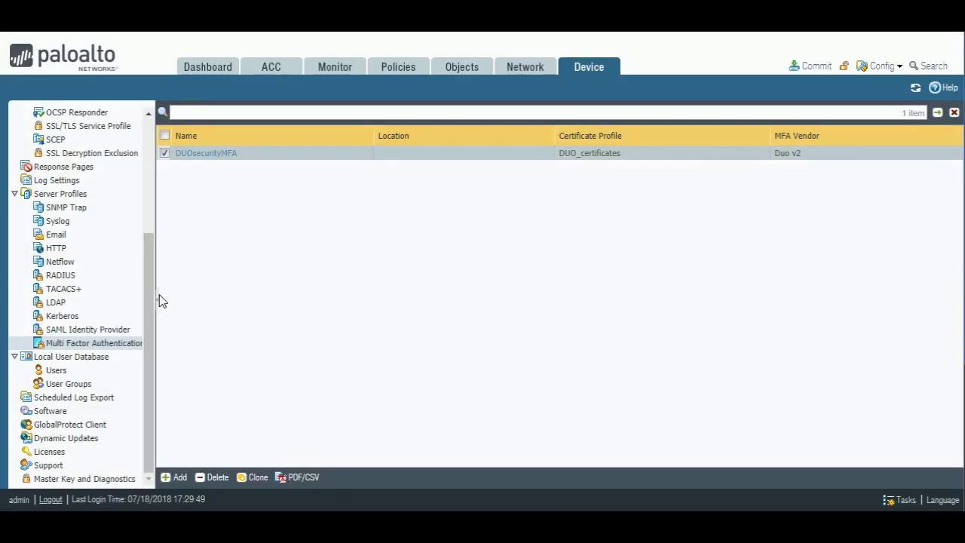
# - Start a new authentication profile and set its authentication type to Local Database
pyautogui.moveTo(151, 300); pyautogui.dragTo(155, 202)
pyautogui.click(100, 150)
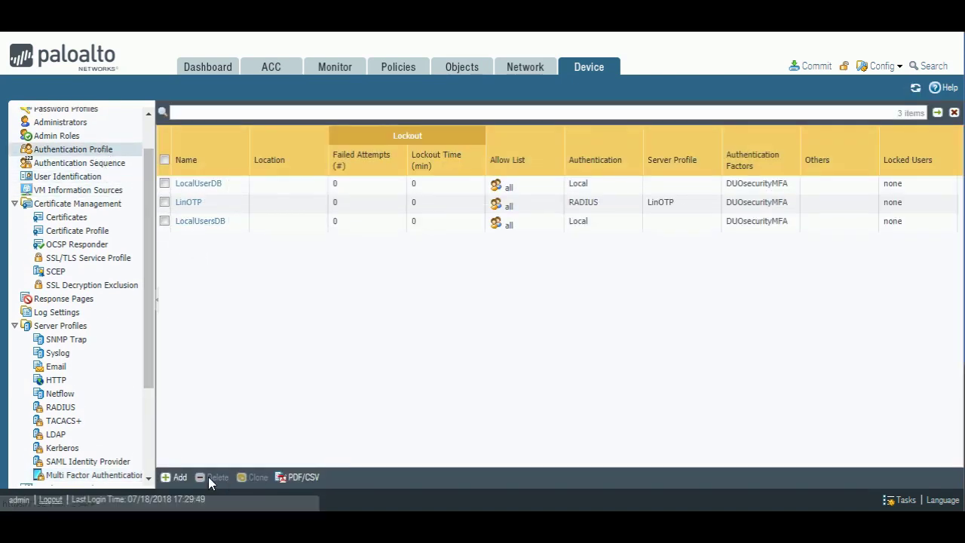
pyautogui.click(179, 477)
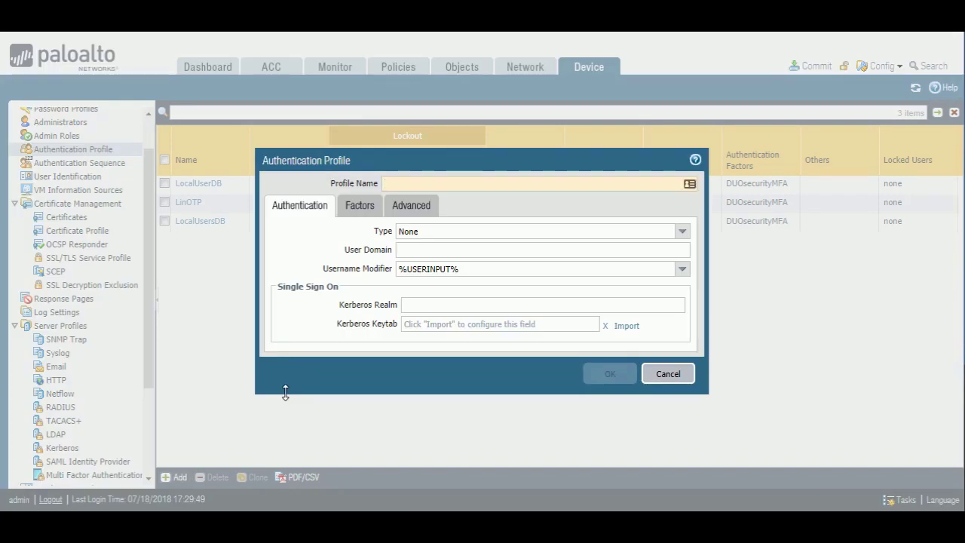
pyautogui.click(668, 229)
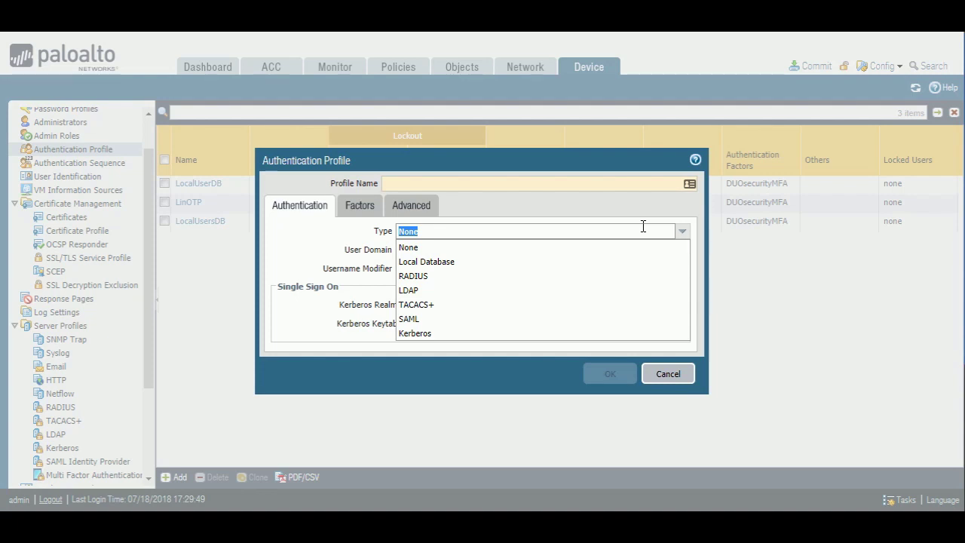
pyautogui.click(457, 263)
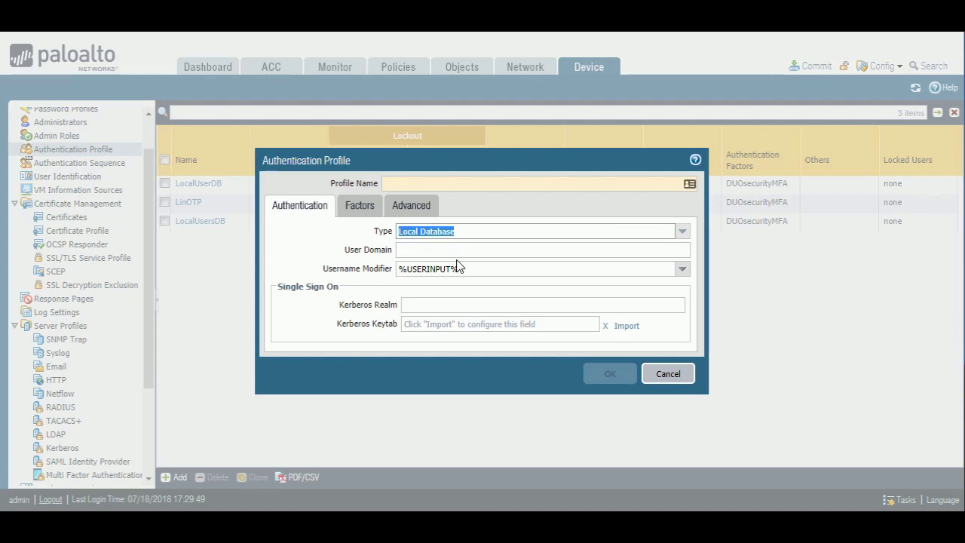
# - Add all users to the new authentication profile's allow list
pyautogui.click(407, 207)
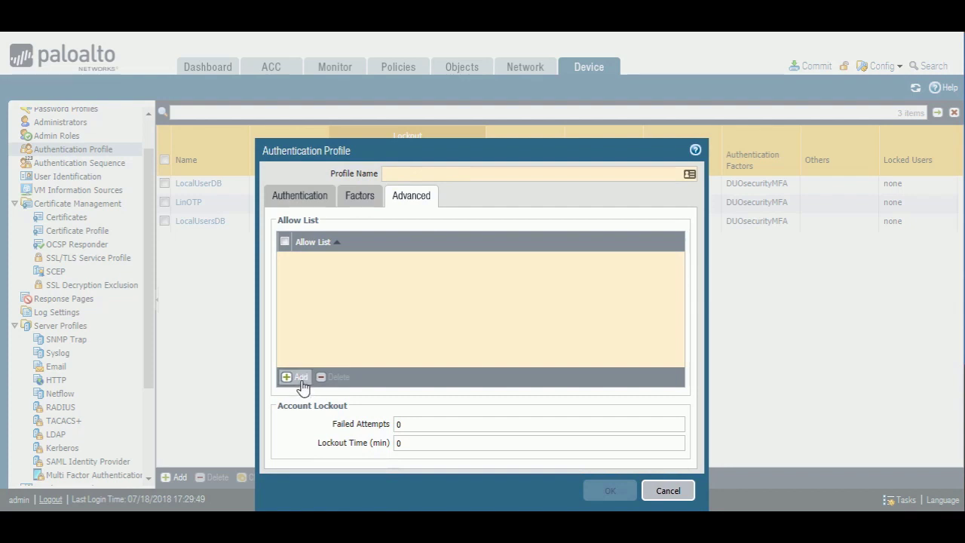
pyautogui.click(301, 379)
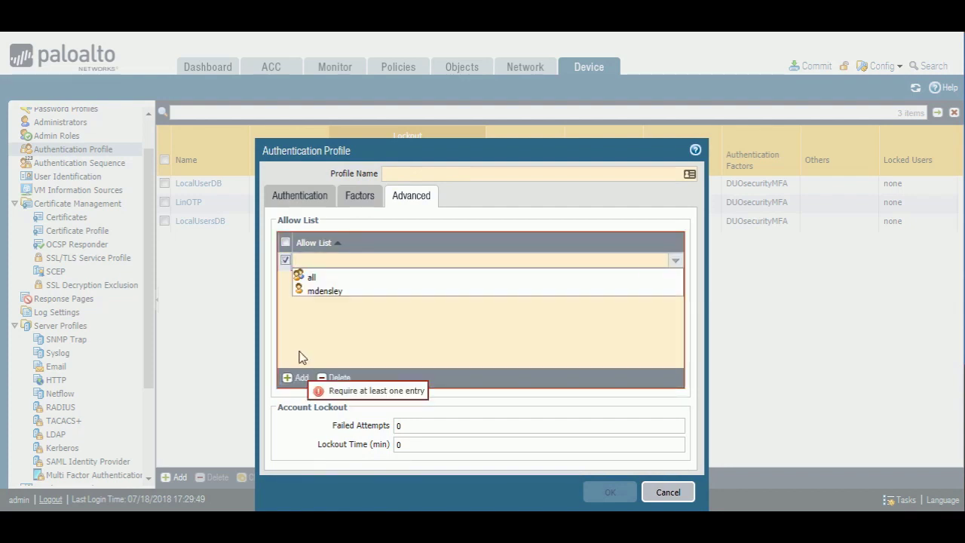
pyautogui.click(314, 279)
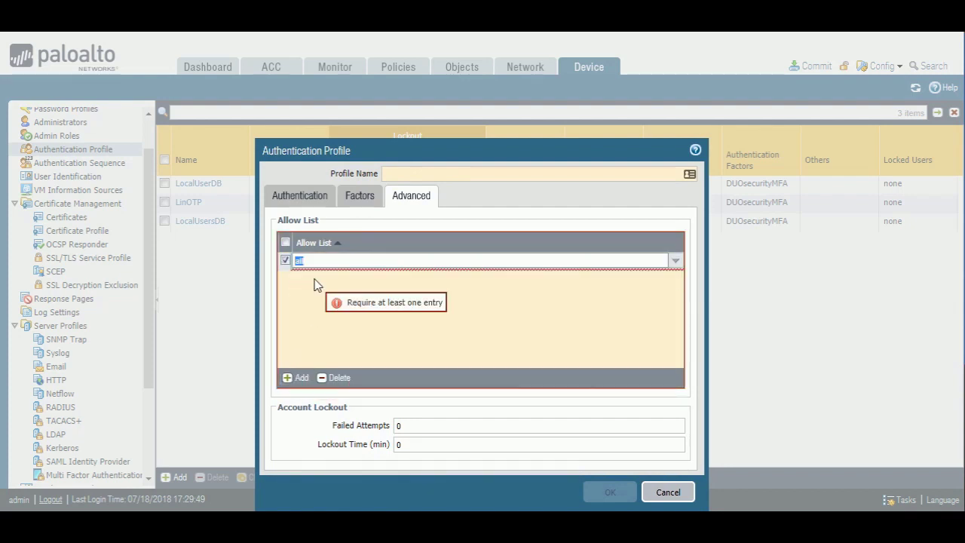
pyautogui.click(317, 284)
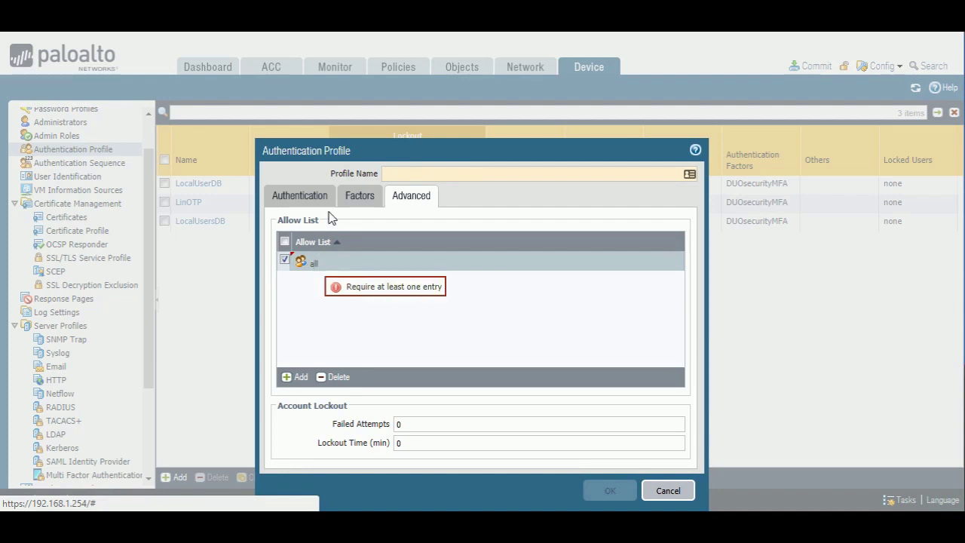
# - Enable additional authentication factors with DUOsecurityMFA as the factor, and discard the new authentication profile
pyautogui.click(355, 198)
pyautogui.click(287, 222)
pyautogui.click(294, 389)
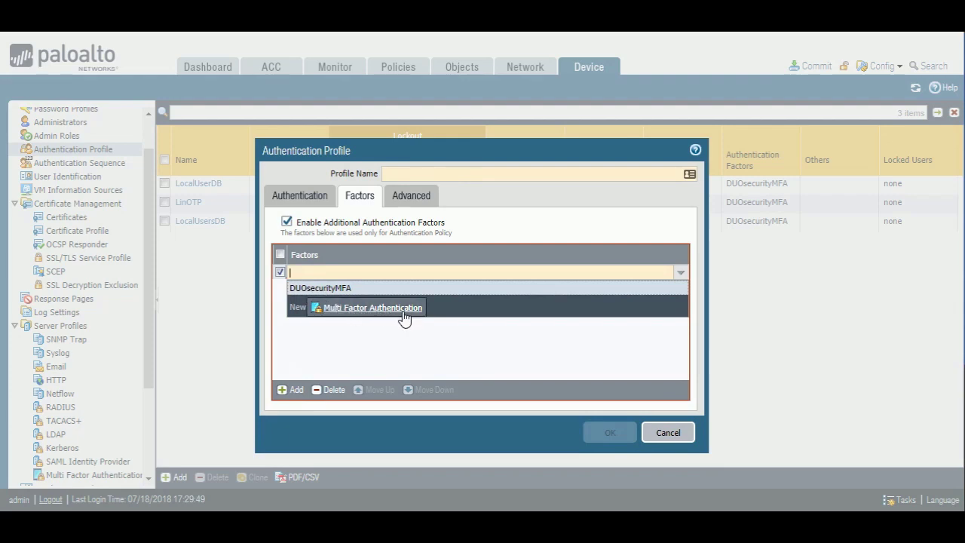
pyautogui.click(355, 289)
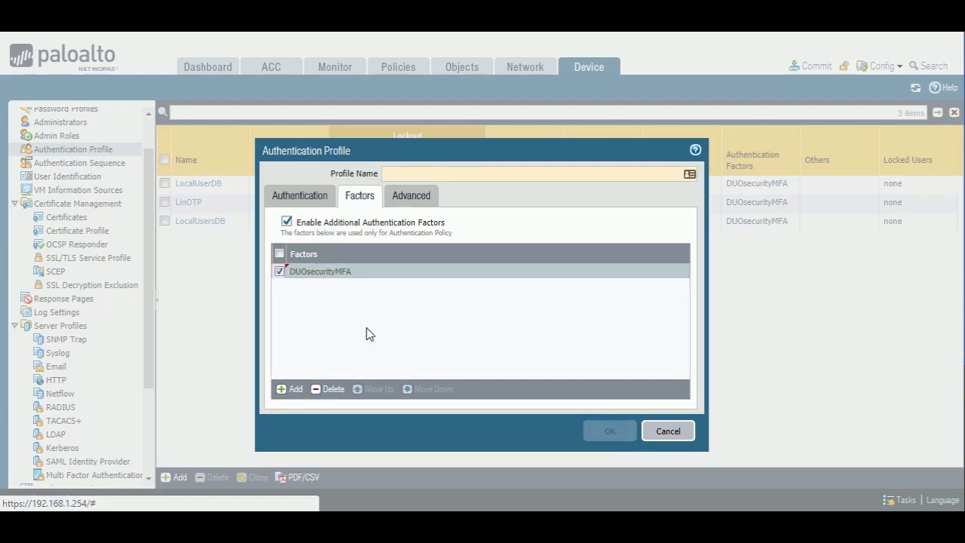
pyautogui.click(668, 430)
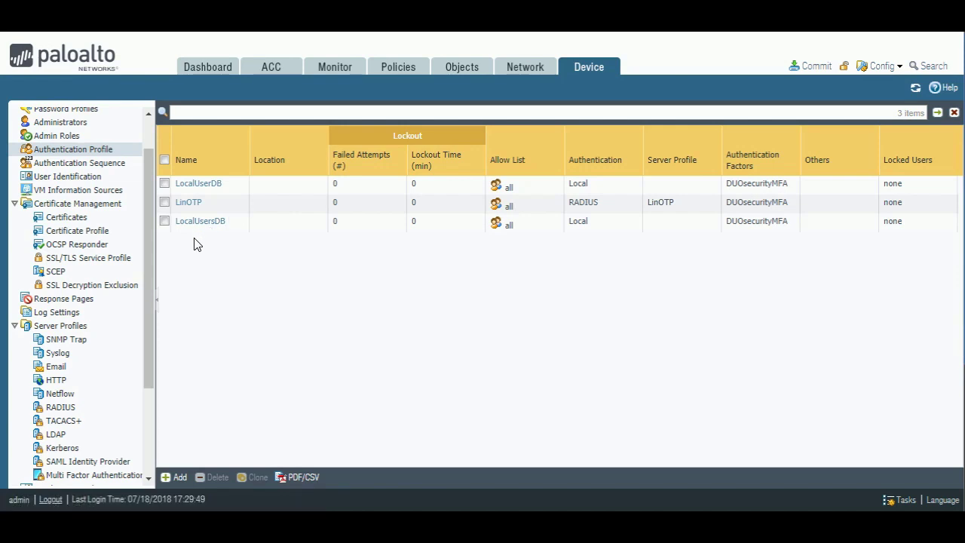
# - Review the Captive Portal settings under User Identification, including its profiles, redirect mode and session cookie options
pyautogui.click(76, 178)
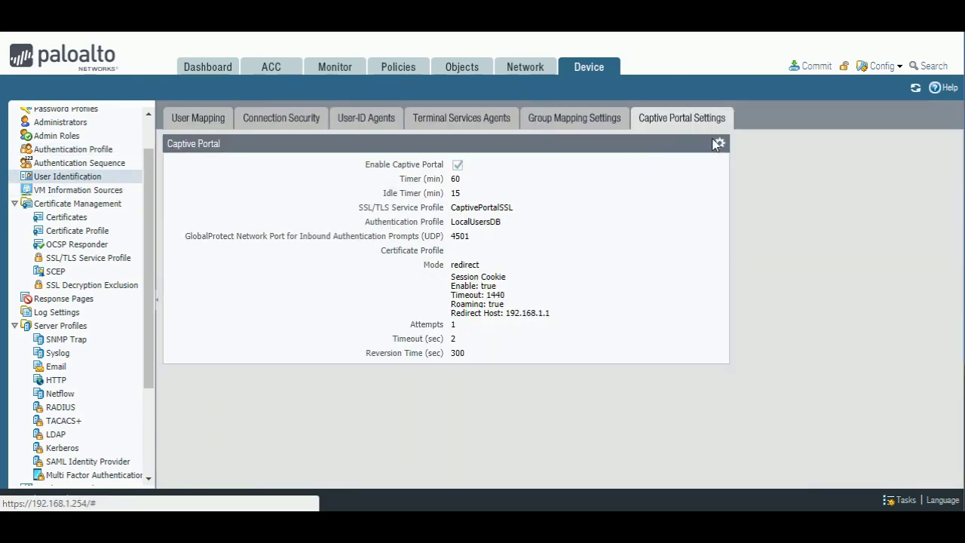
pyautogui.click(719, 143)
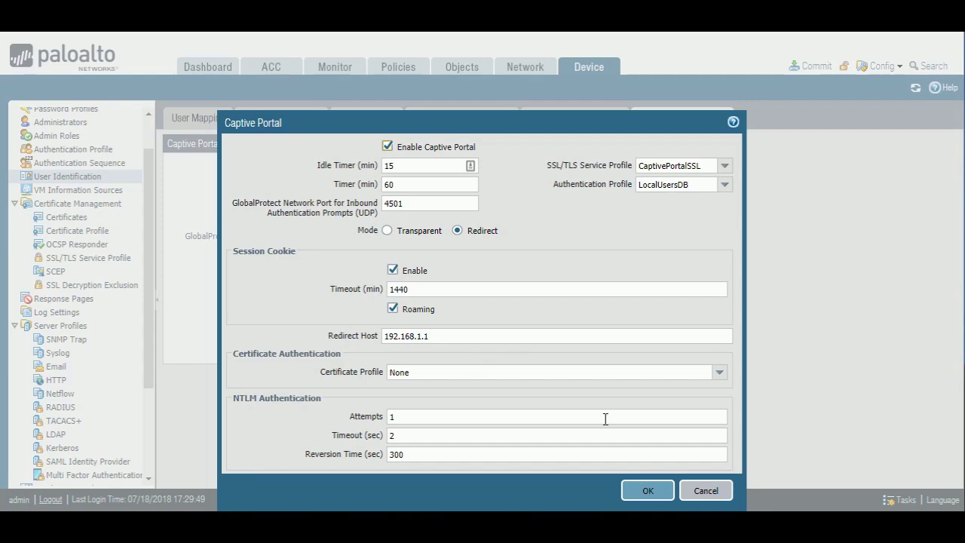
pyautogui.click(634, 496)
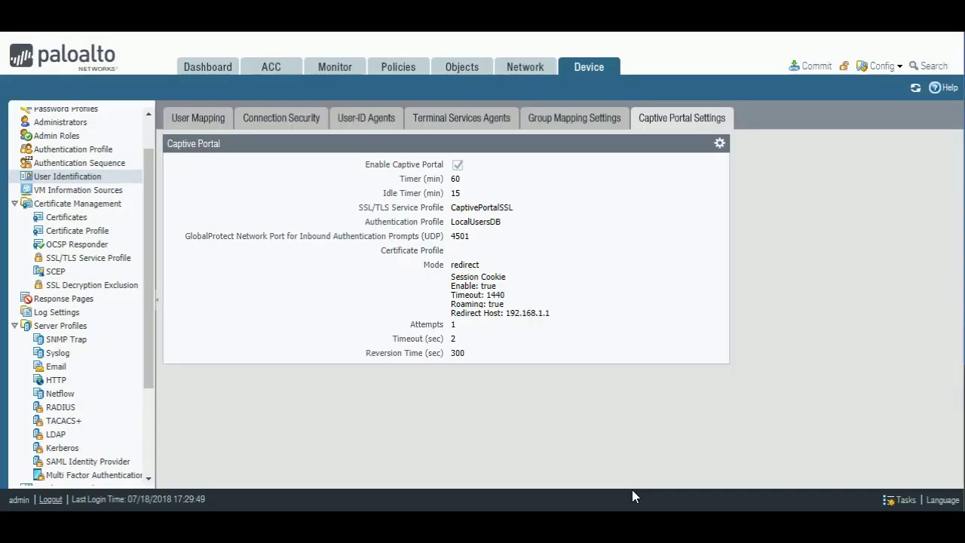
# - Check that user identification is enabled on the Inside zone, and close the zone without changes
pyautogui.click(527, 72)
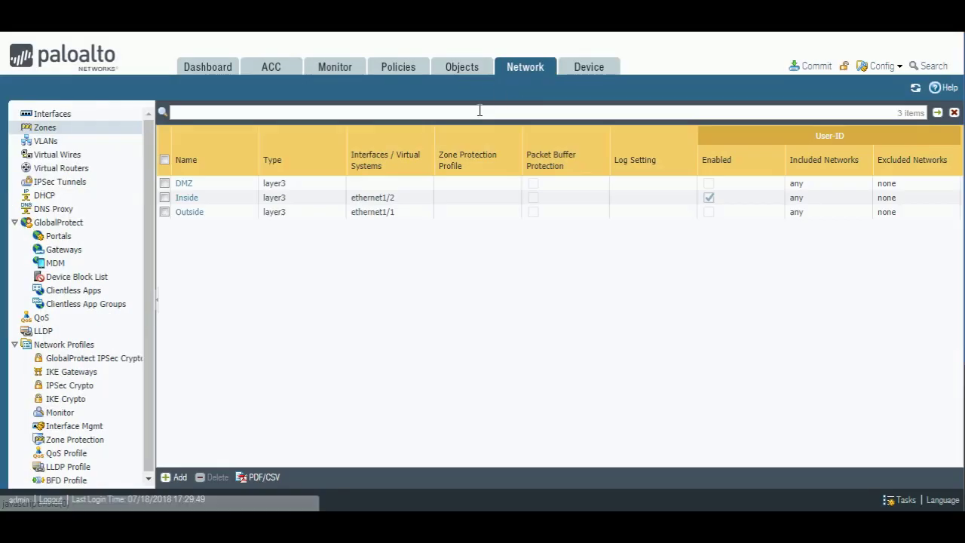
pyautogui.click(183, 199)
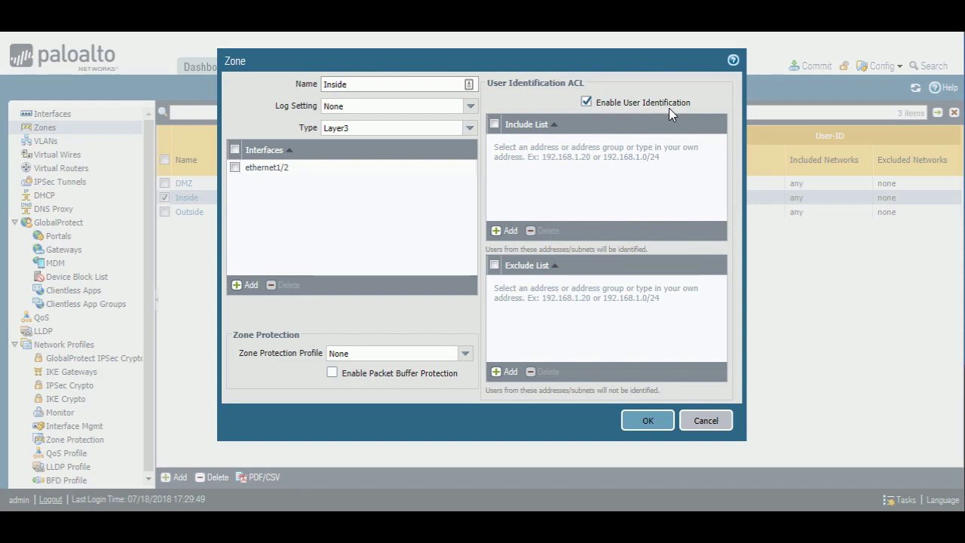
pyautogui.click(694, 421)
# - Enable user identification on the Outside zone and save the zone
pyautogui.click(190, 213)
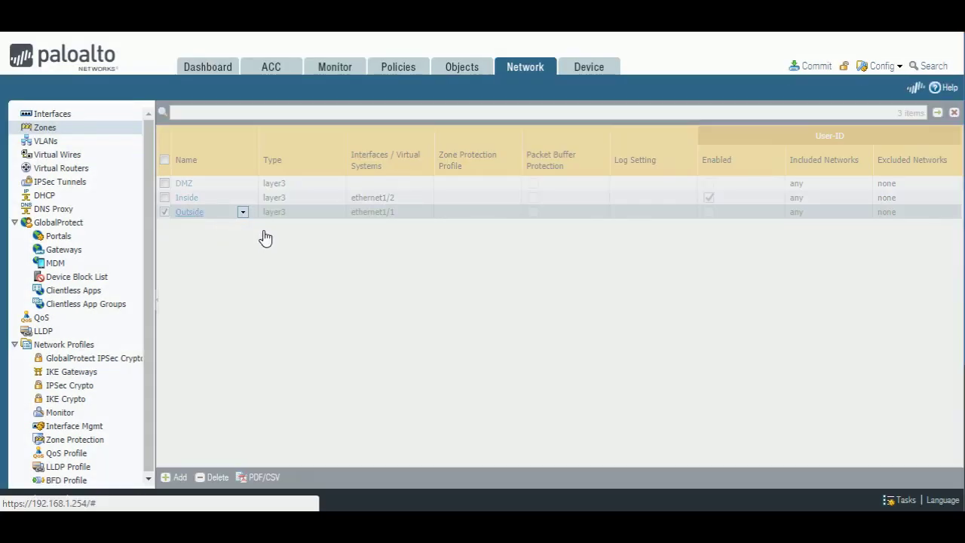
pyautogui.click(586, 101)
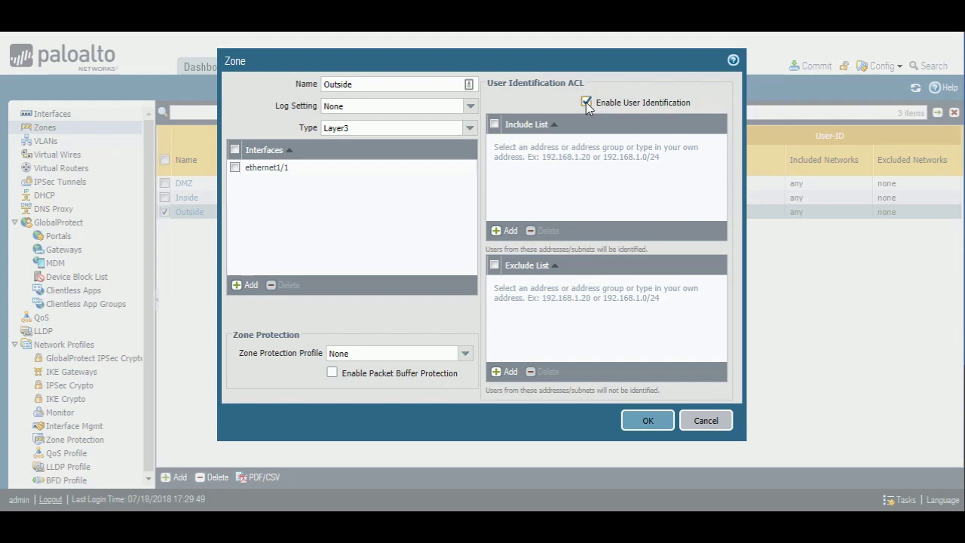
pyautogui.click(653, 420)
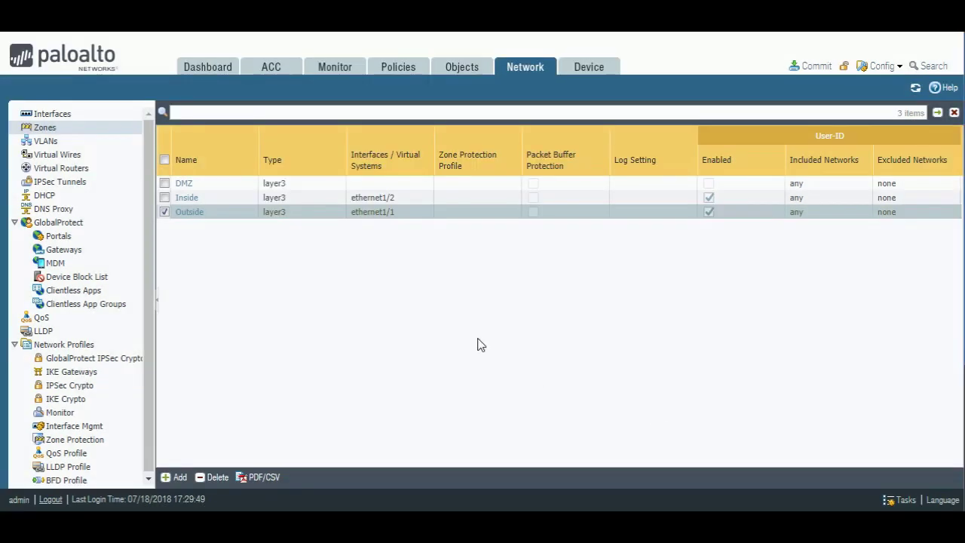
# - Examine the management profile assigned to ethernet1/2 and the Response Pages service option in a new interface management profile
pyautogui.click(76, 114)
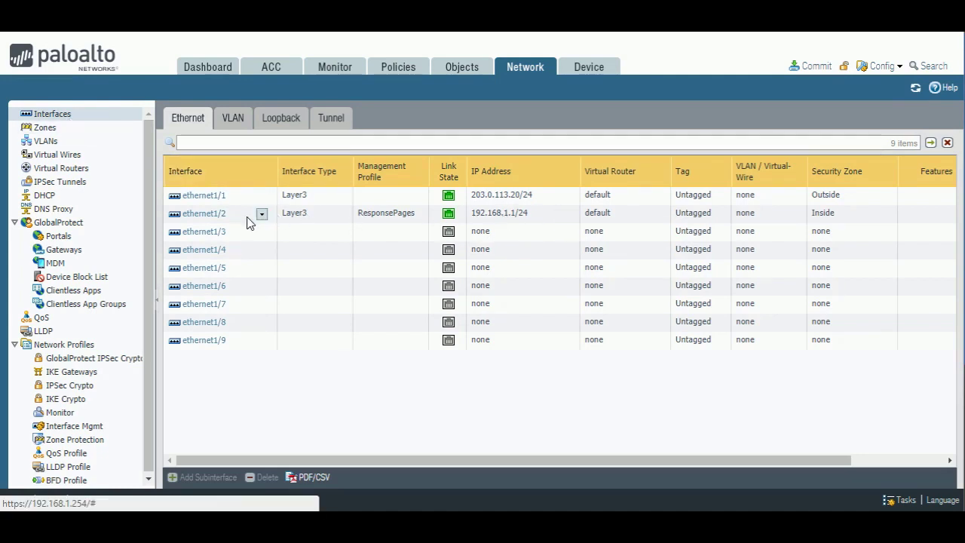
pyautogui.click(207, 219)
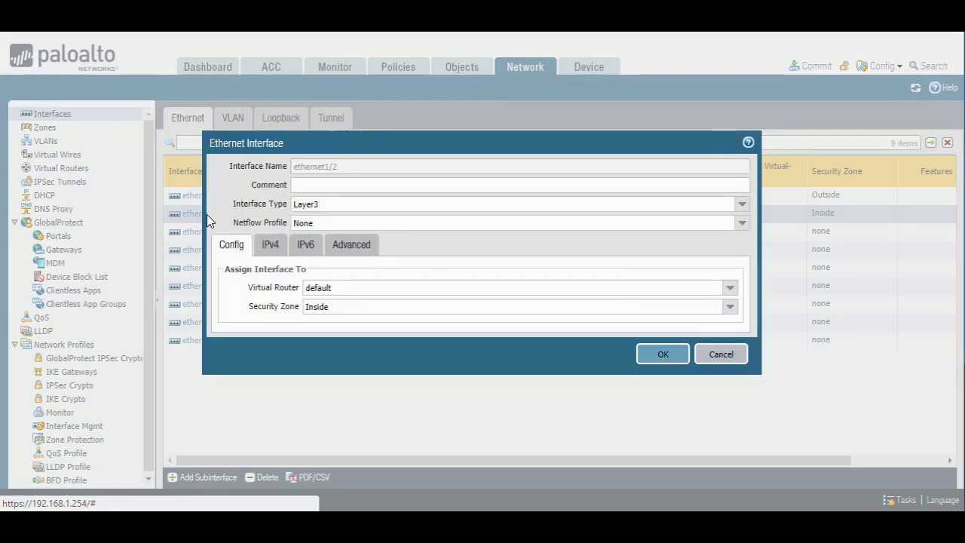
pyautogui.click(341, 247)
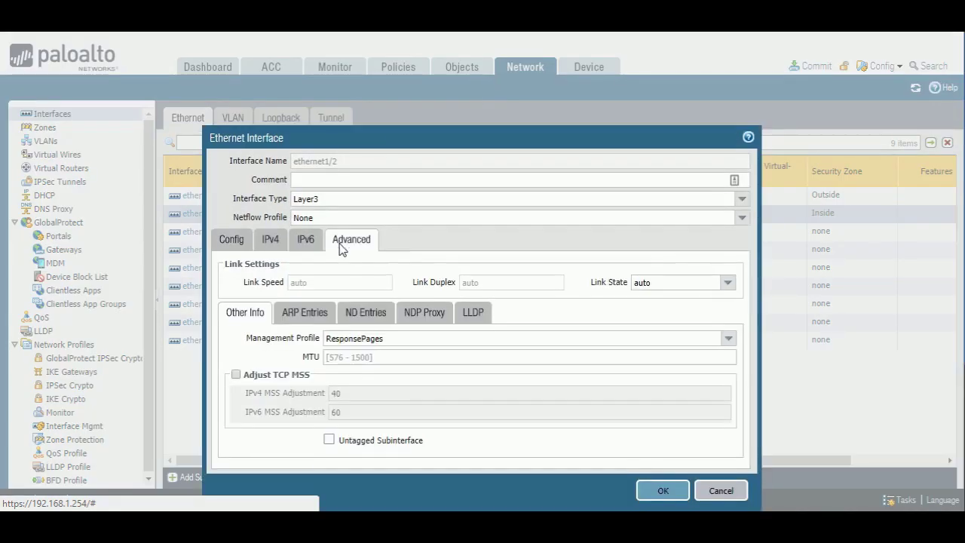
pyautogui.moveTo(250, 339); pyautogui.dragTo(294, 353)
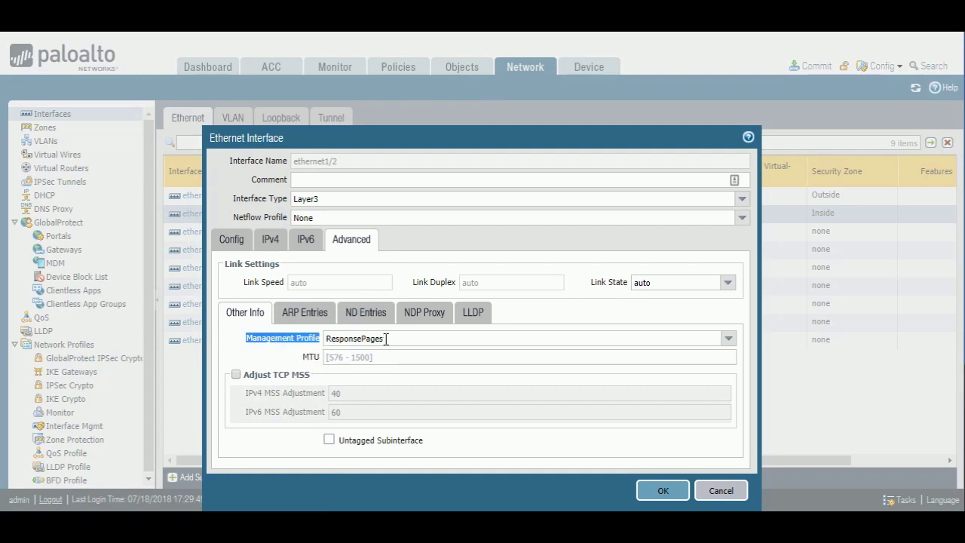
pyautogui.click(734, 344)
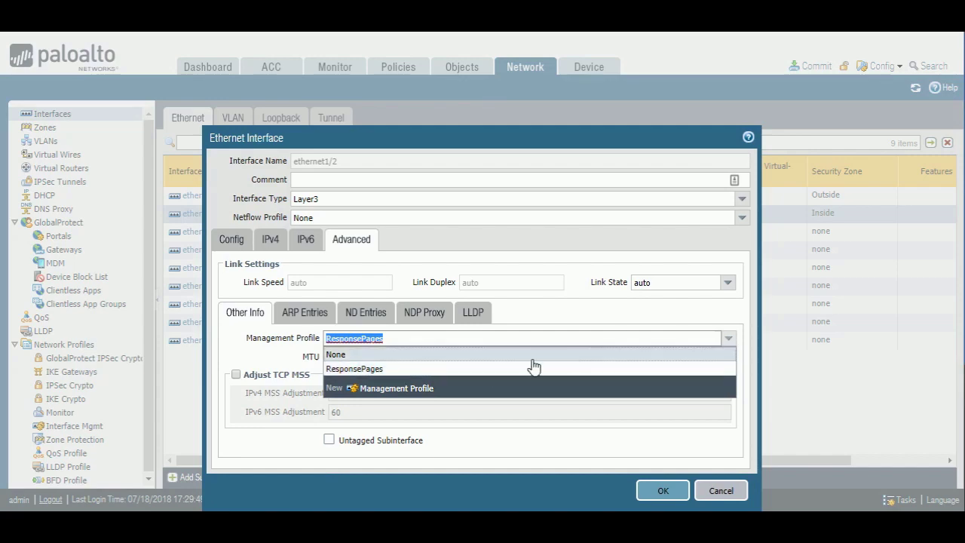
pyautogui.click(405, 388)
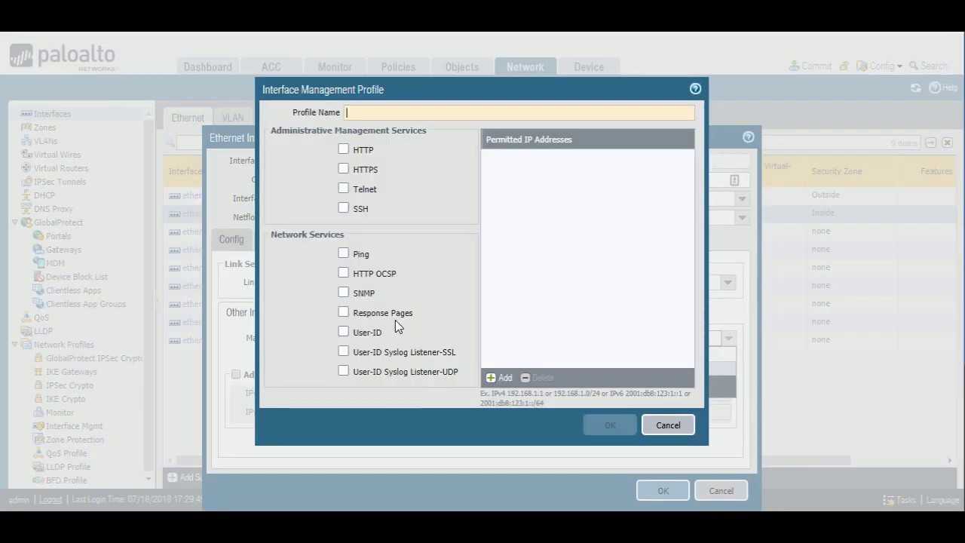
pyautogui.click(398, 315)
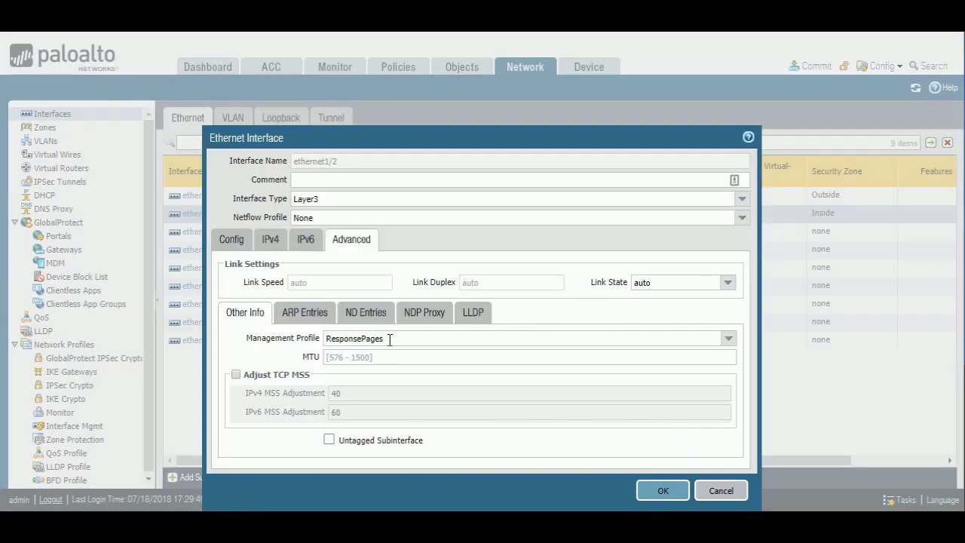
pyautogui.click(661, 490)
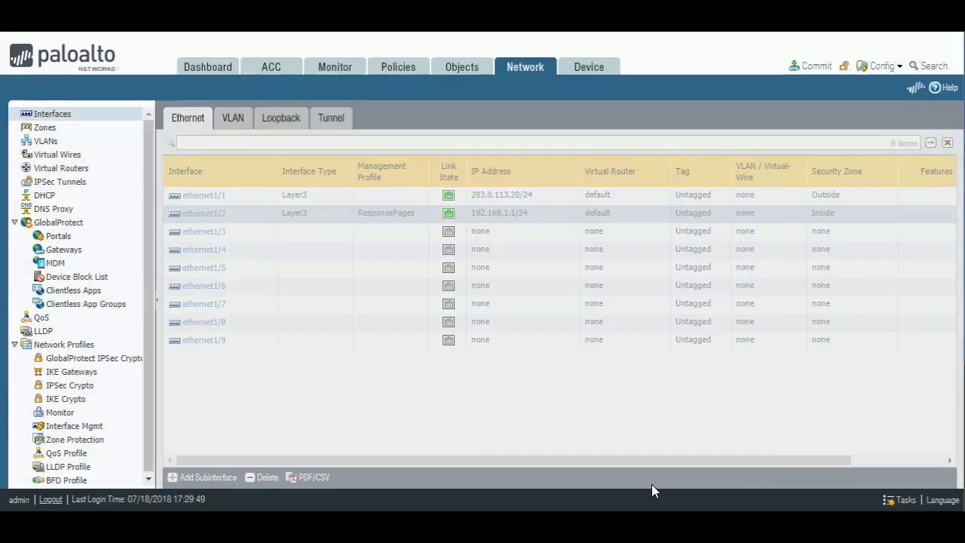
# - Start a new authentication enforcement object named DUO and set its authentication method to web-form
pyautogui.click(462, 68)
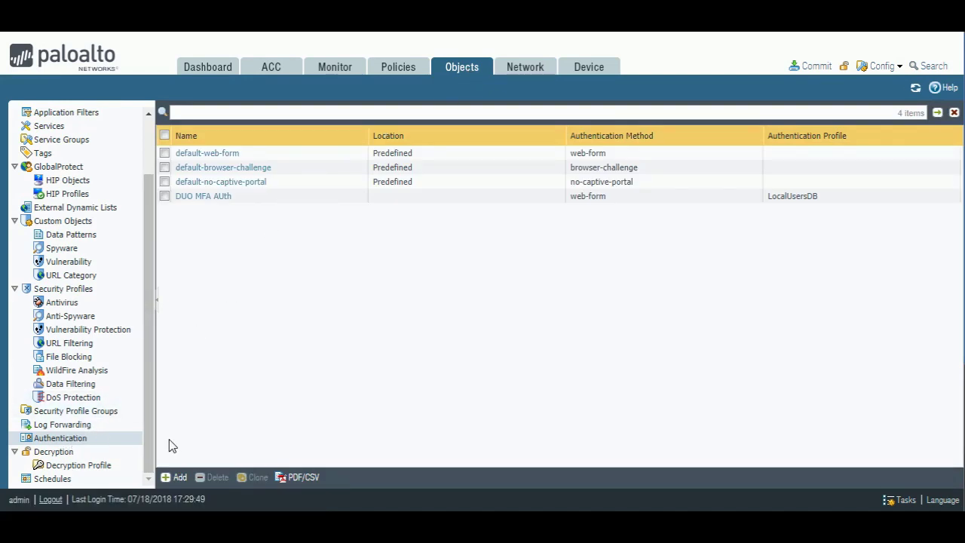
pyautogui.click(175, 477)
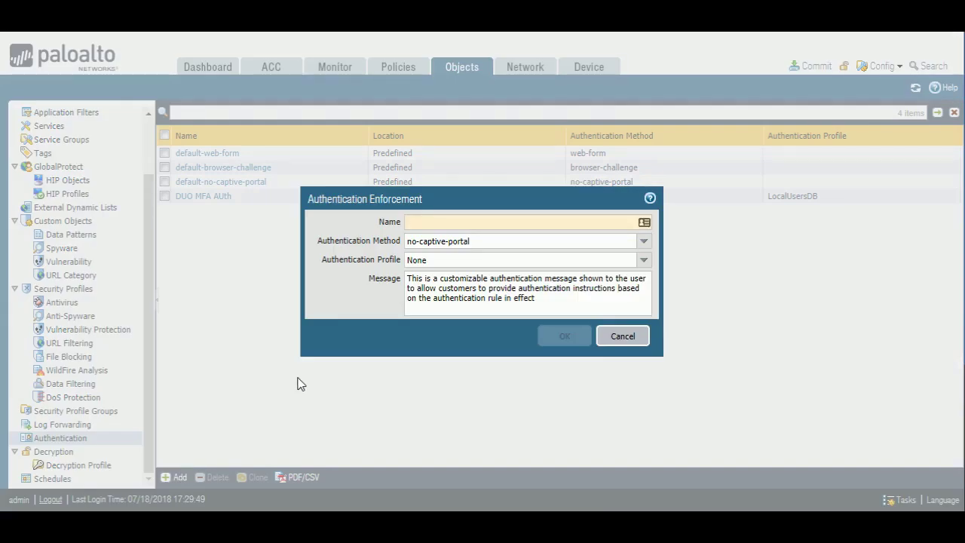
pyautogui.write('DUO')
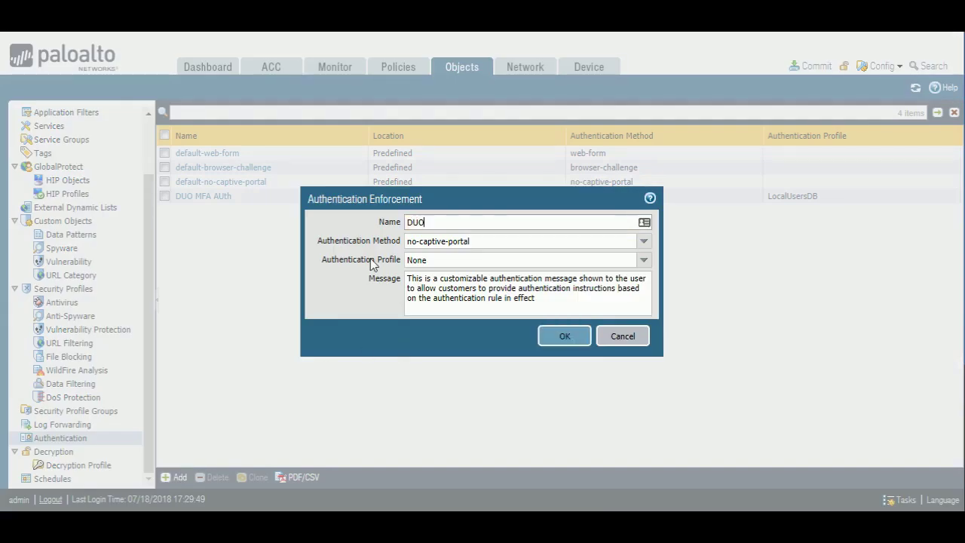
pyautogui.click(643, 242)
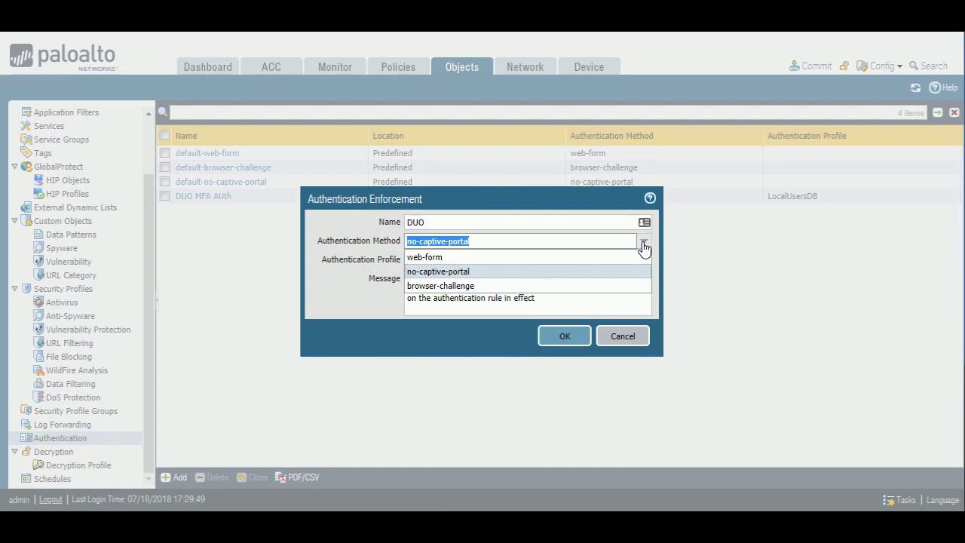
pyautogui.click(569, 257)
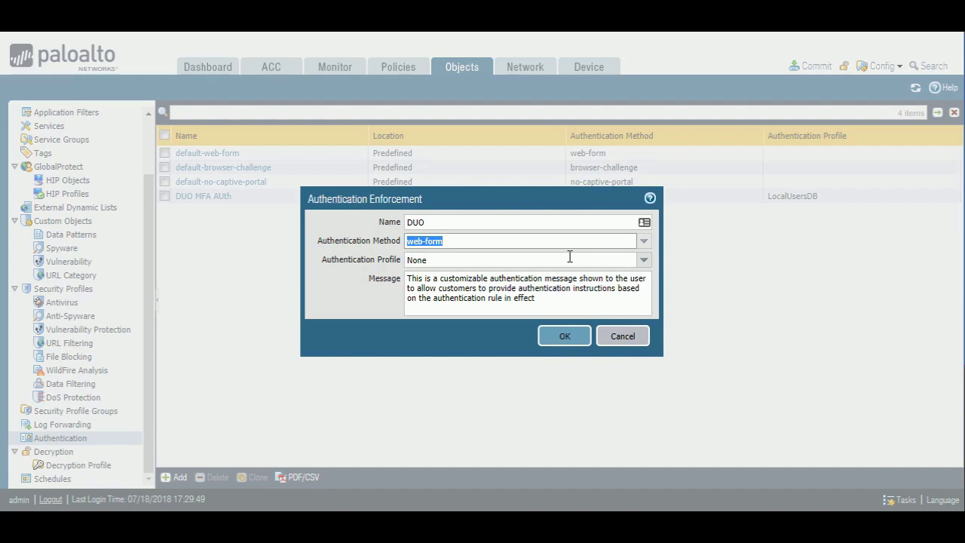
pyautogui.click(643, 241)
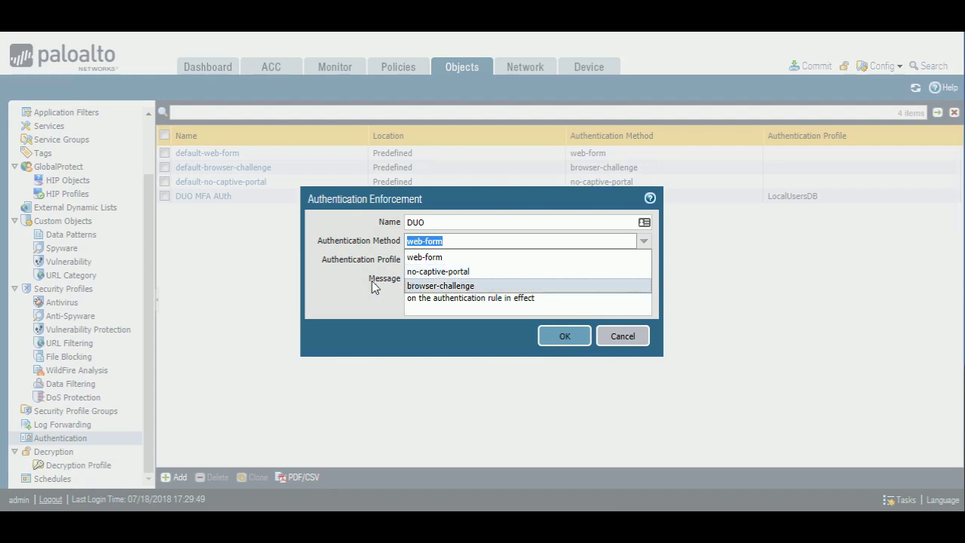
pyautogui.click(420, 260)
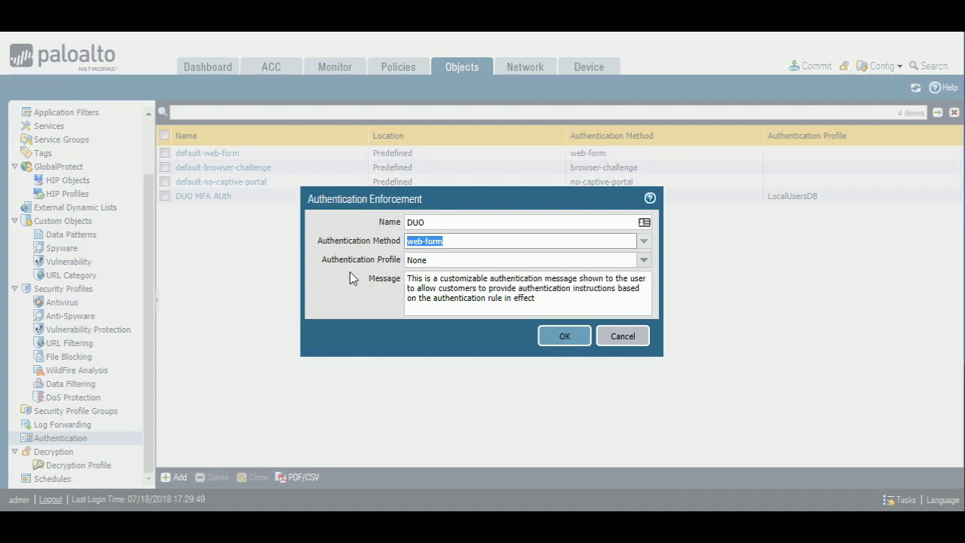
# - Assign the LocalUsersDB authentication profile to the DUO enforcement object and save it
pyautogui.moveTo(348, 260); pyautogui.dragTo(386, 260)
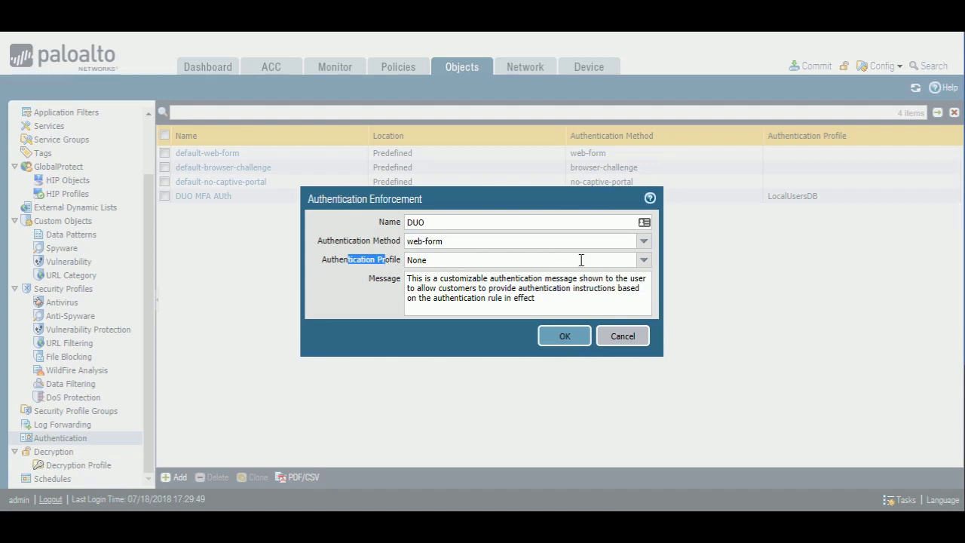
pyautogui.click(641, 259)
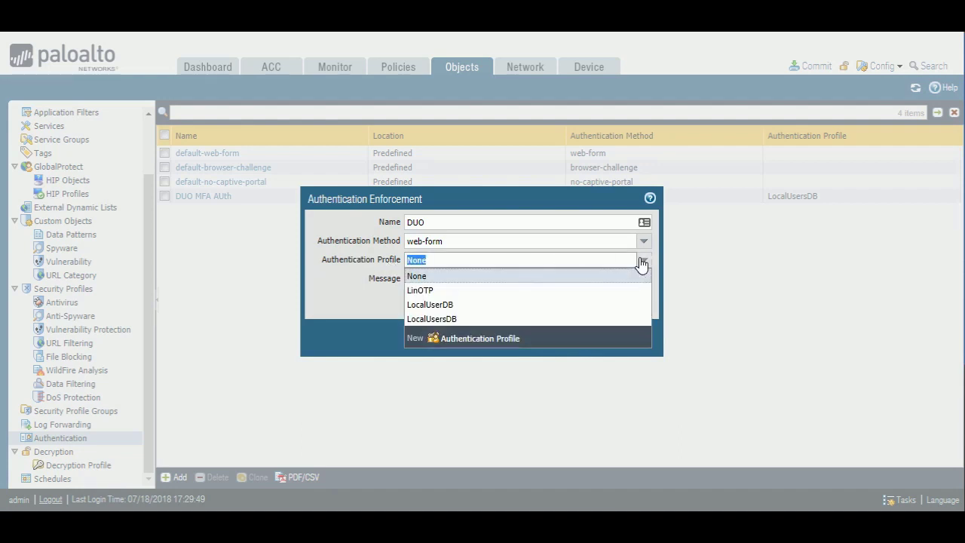
pyautogui.click(451, 319)
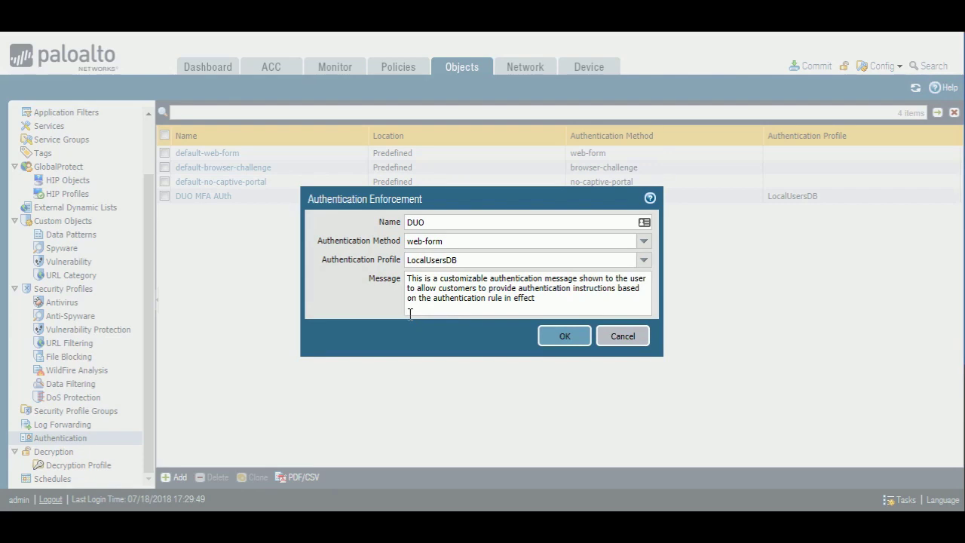
pyautogui.click(563, 336)
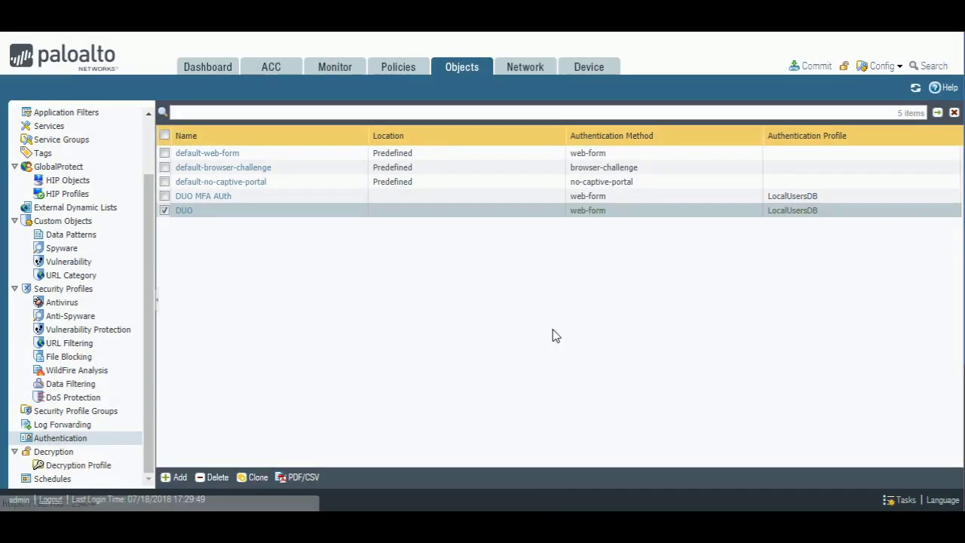
# - Open the Auth Step-Up authentication policy rule, check its source zone and address, and set the source user to any
pyautogui.click(395, 68)
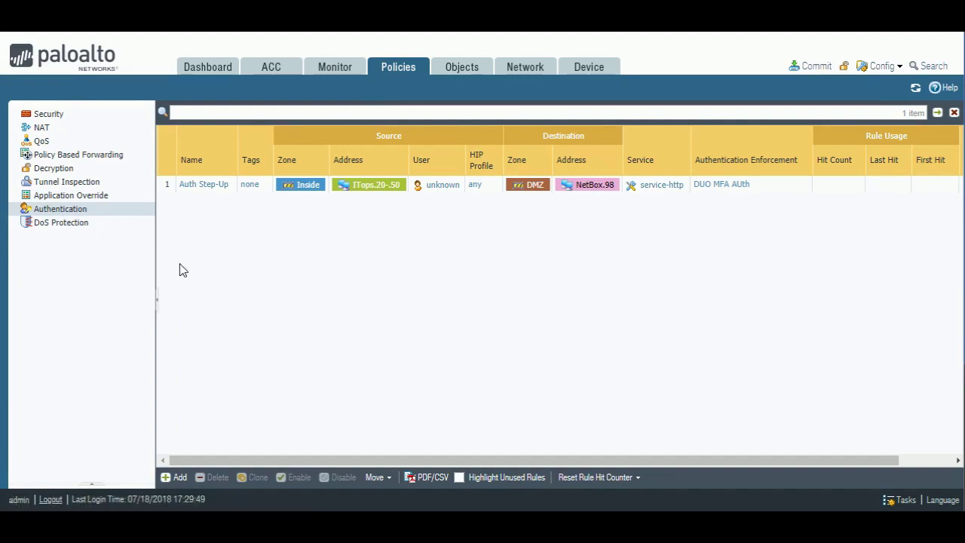
pyautogui.click(193, 185)
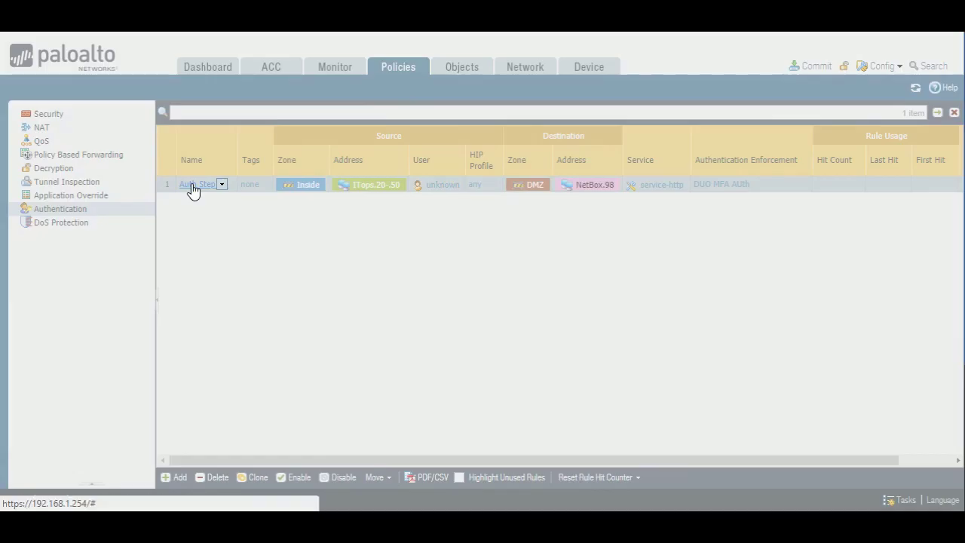
pyautogui.click(338, 217)
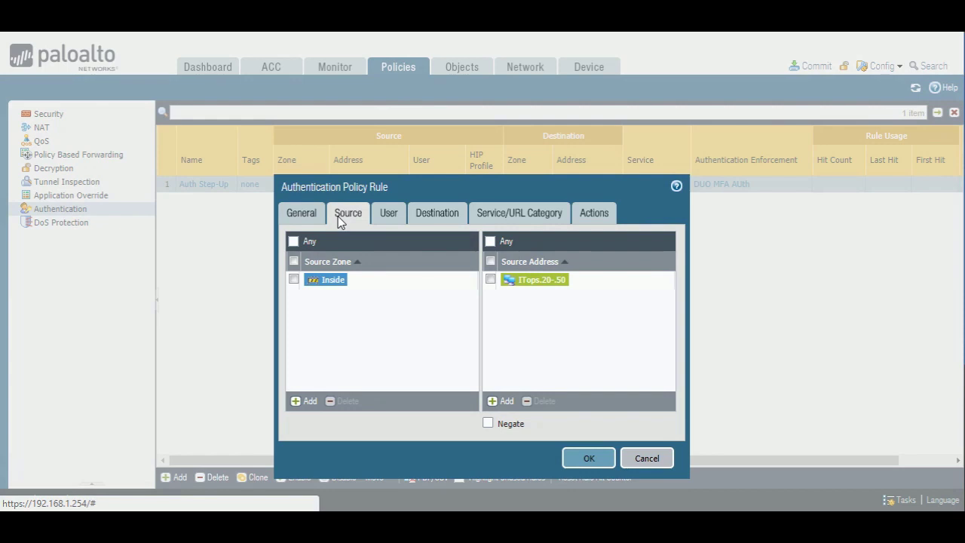
pyautogui.click(381, 212)
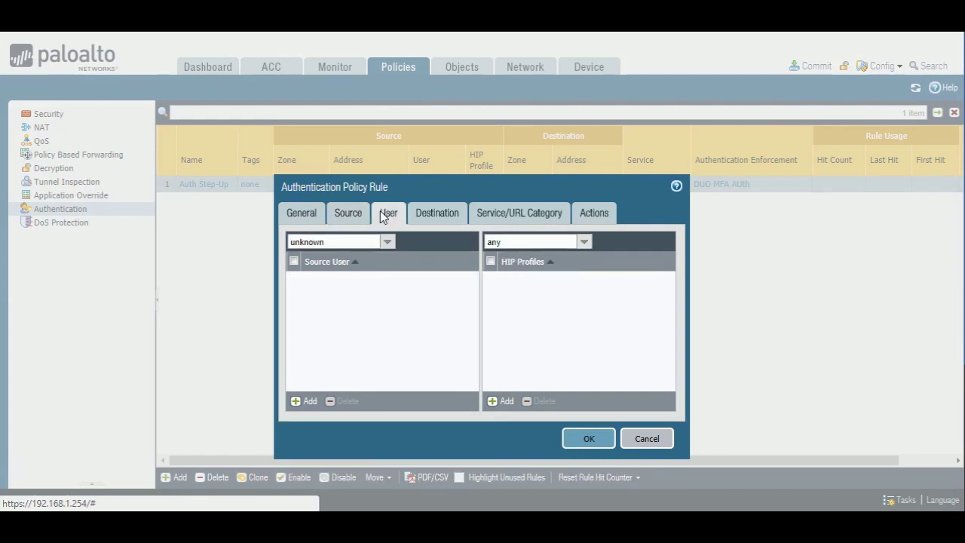
pyautogui.click(392, 247)
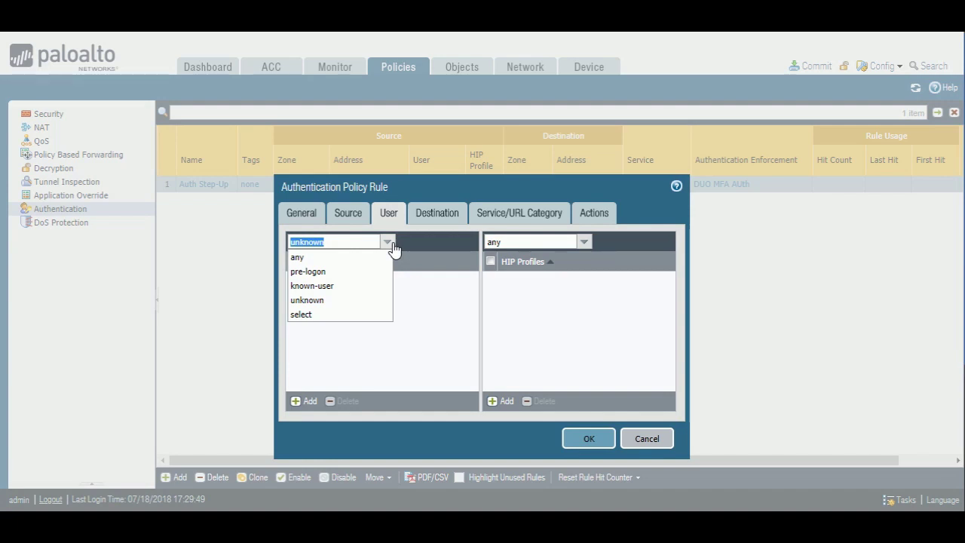
pyautogui.click(377, 257)
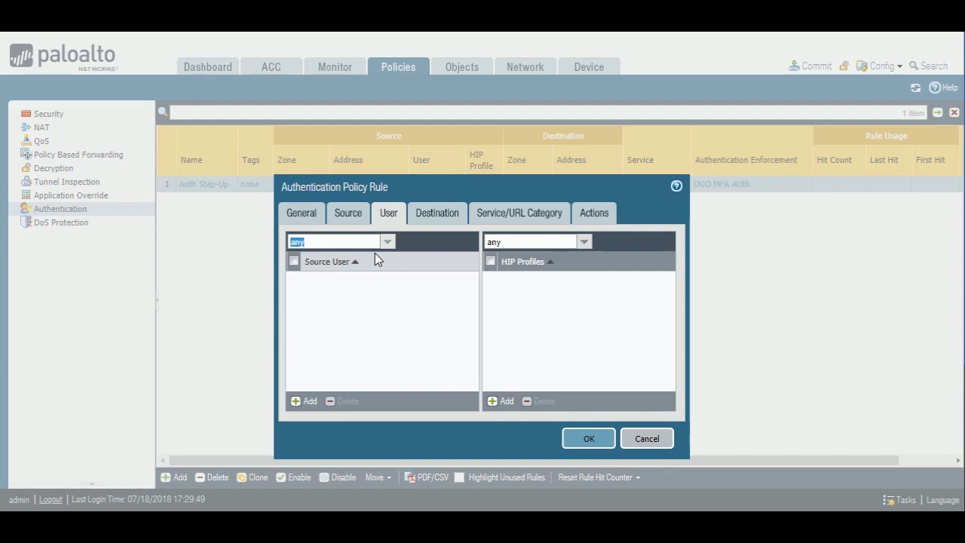
# - Set the Auth Step-Up rule's service to any and review its source and destination zones and addresses
pyautogui.click(419, 217)
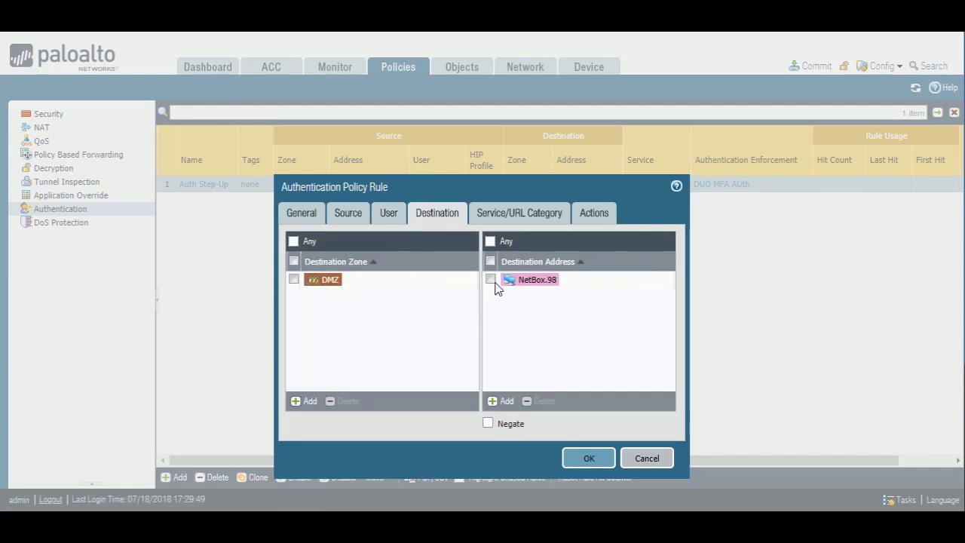
pyautogui.click(517, 214)
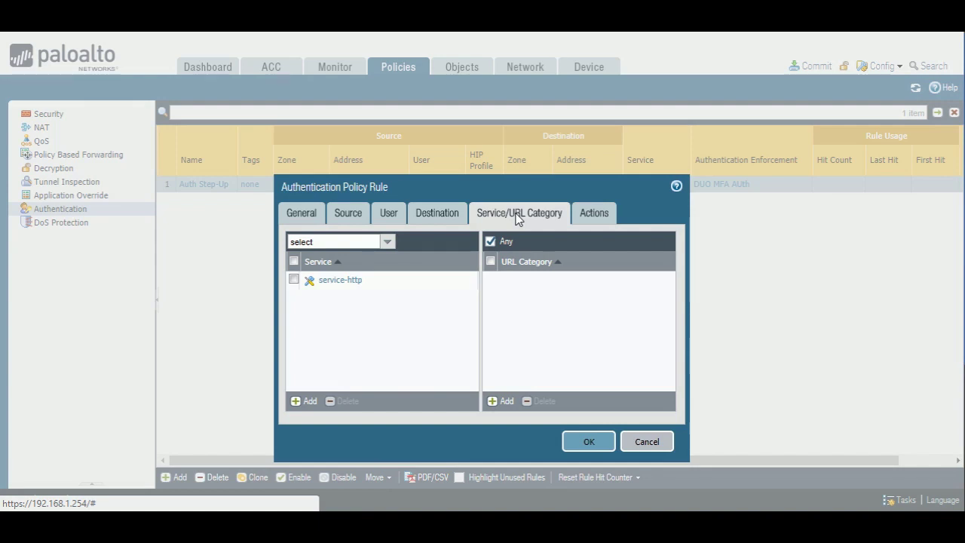
pyautogui.click(387, 242)
pyautogui.click(332, 273)
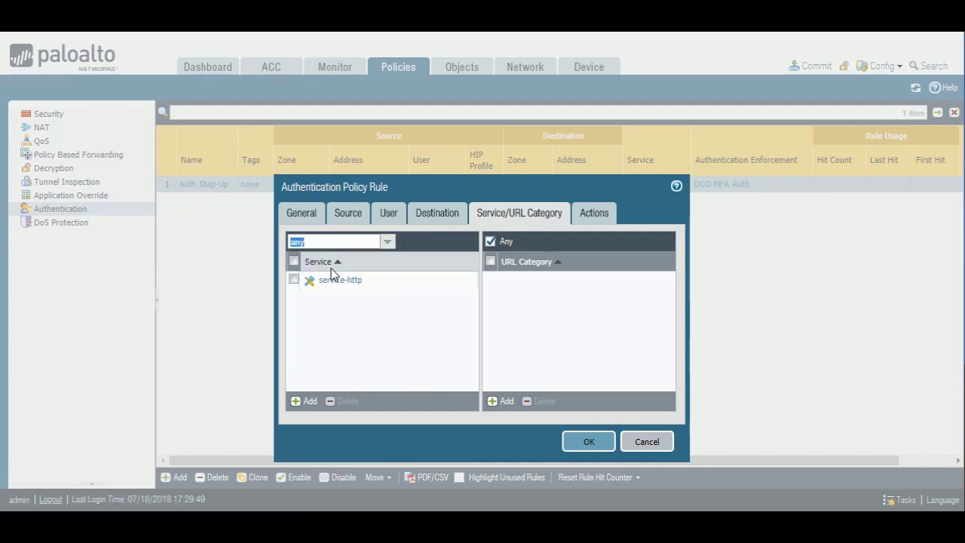
pyautogui.click(350, 227)
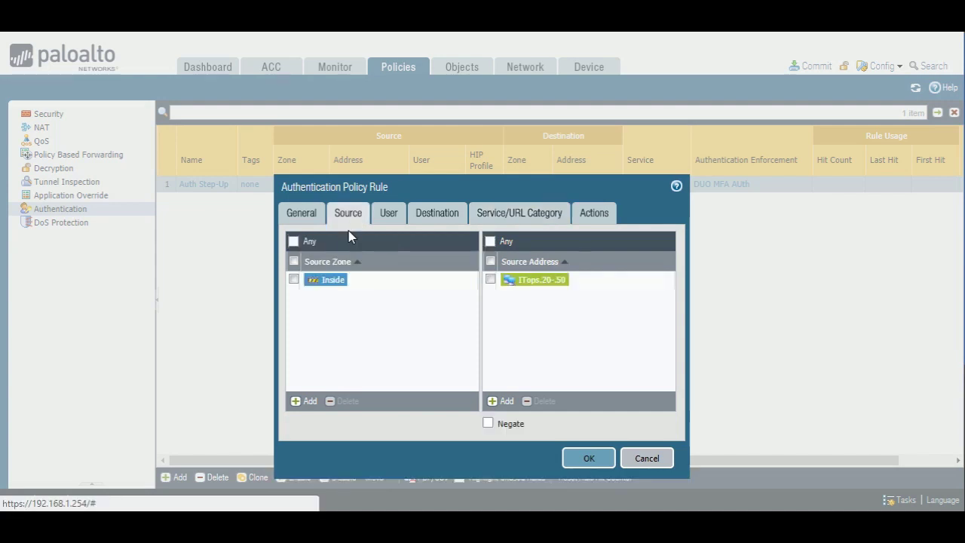
pyautogui.click(427, 218)
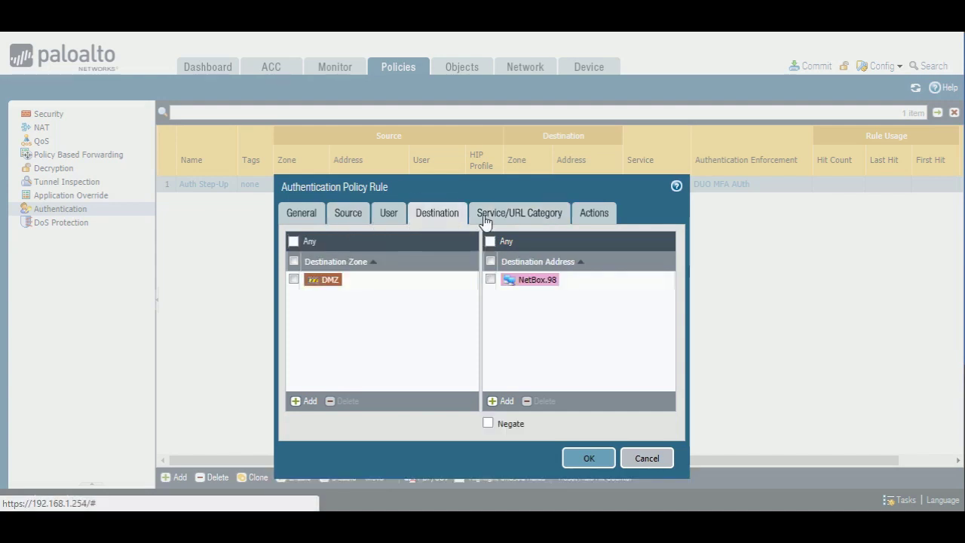
# - Recheck the Auth Step-Up rule's destination and service settings, and set its authentication enforcement to DUO
pyautogui.click(531, 218)
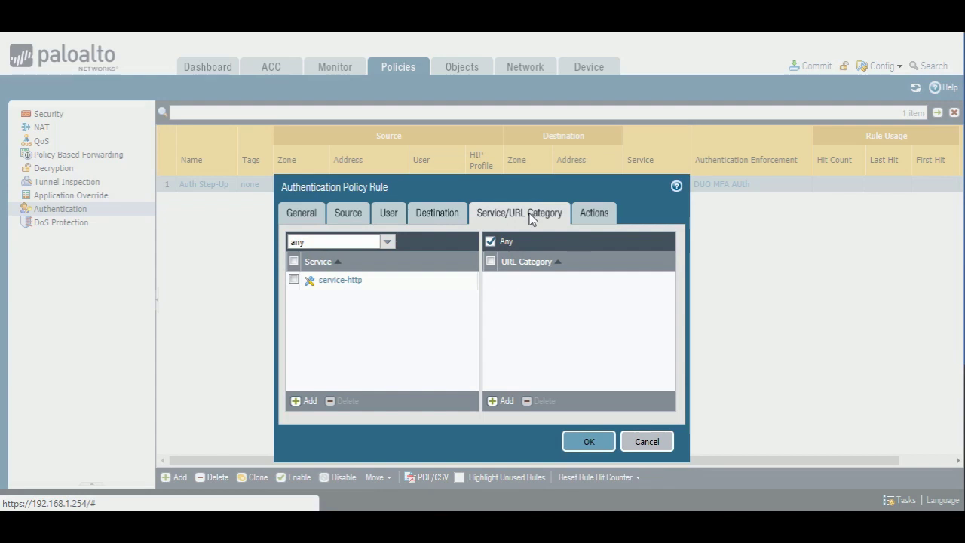
pyautogui.click(596, 216)
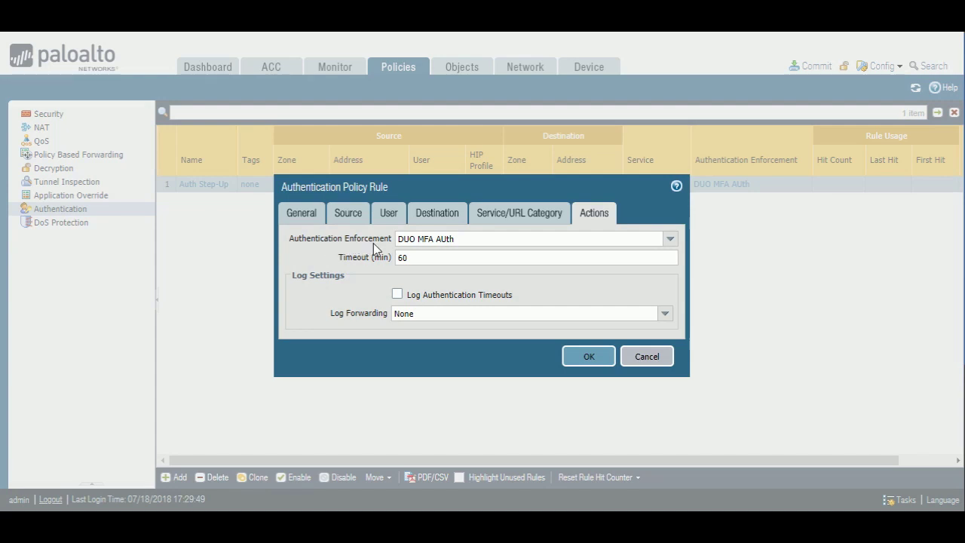
pyautogui.click(507, 220)
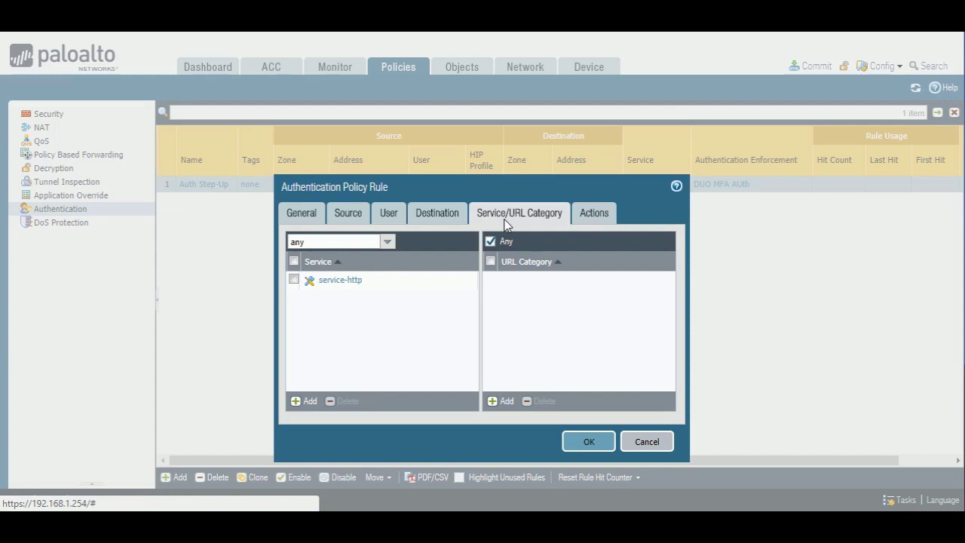
pyautogui.click(452, 219)
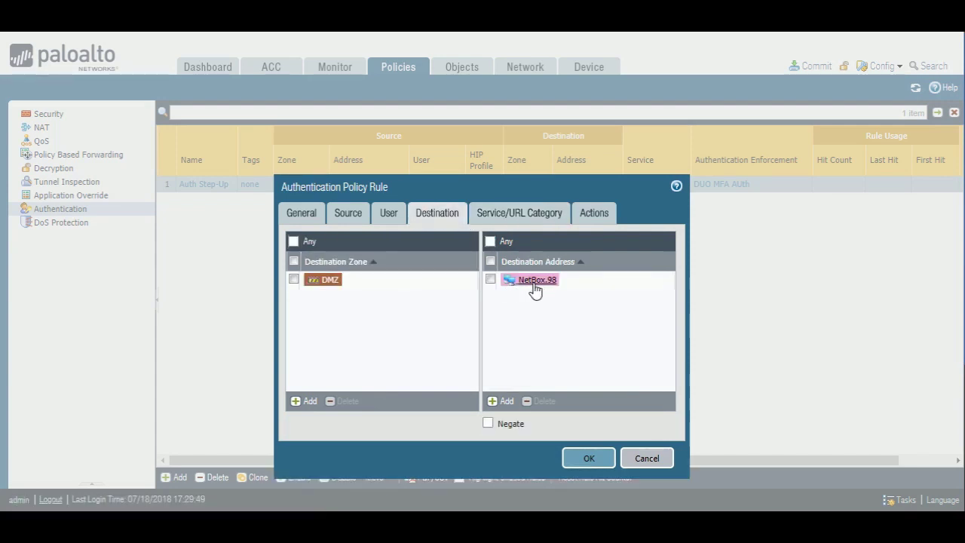
pyautogui.click(519, 213)
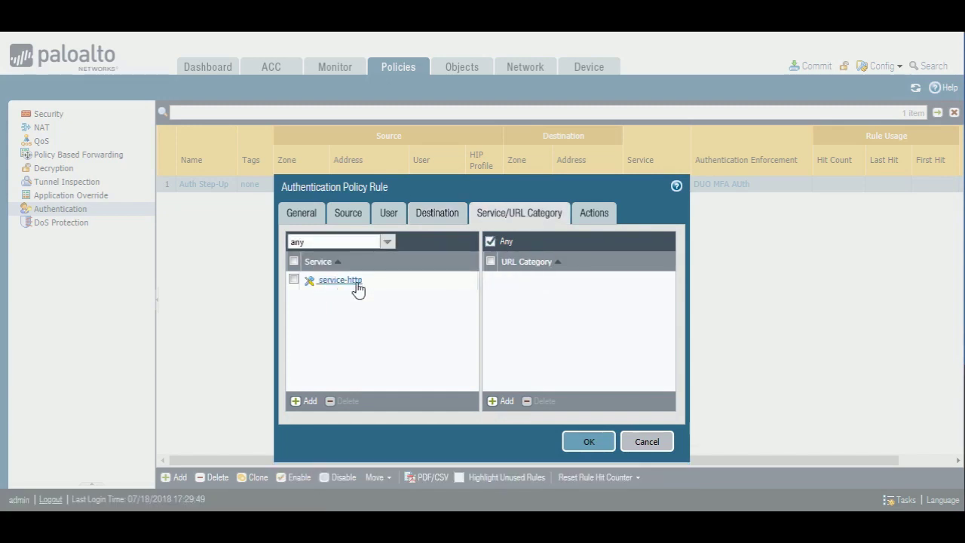
pyautogui.click(581, 215)
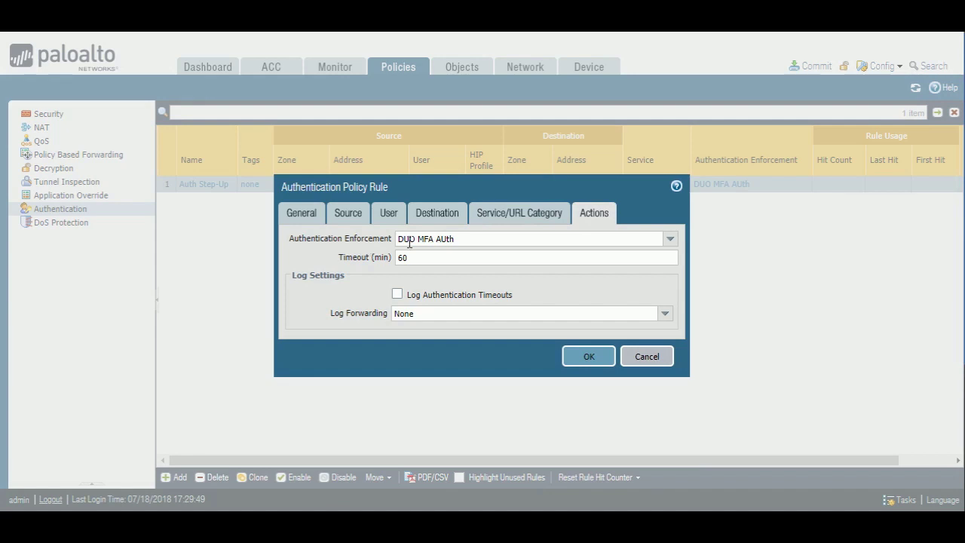
pyautogui.click(668, 241)
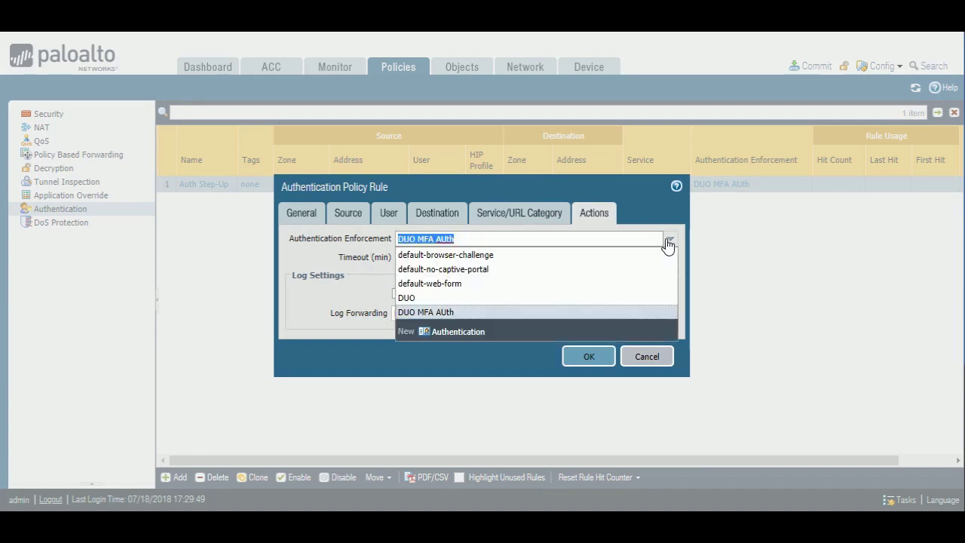
pyautogui.click(426, 298)
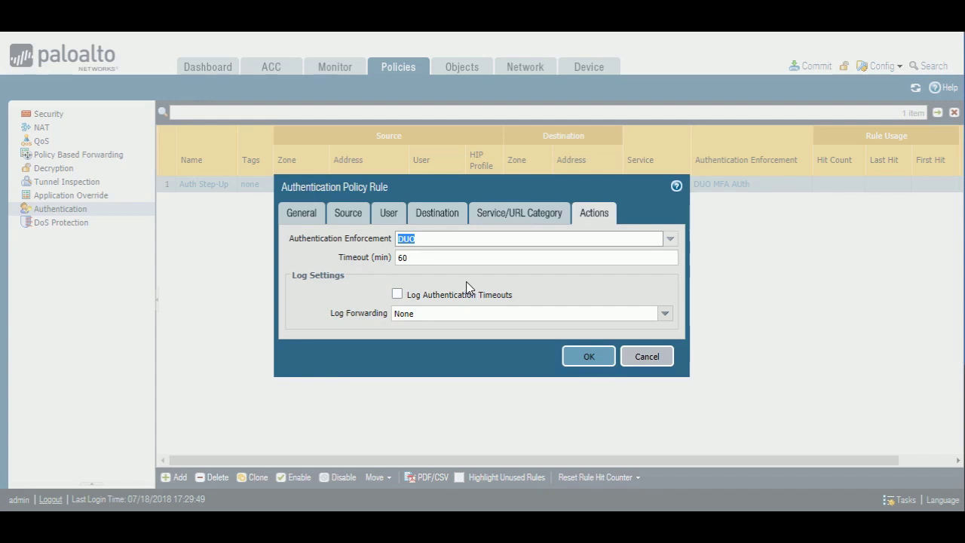